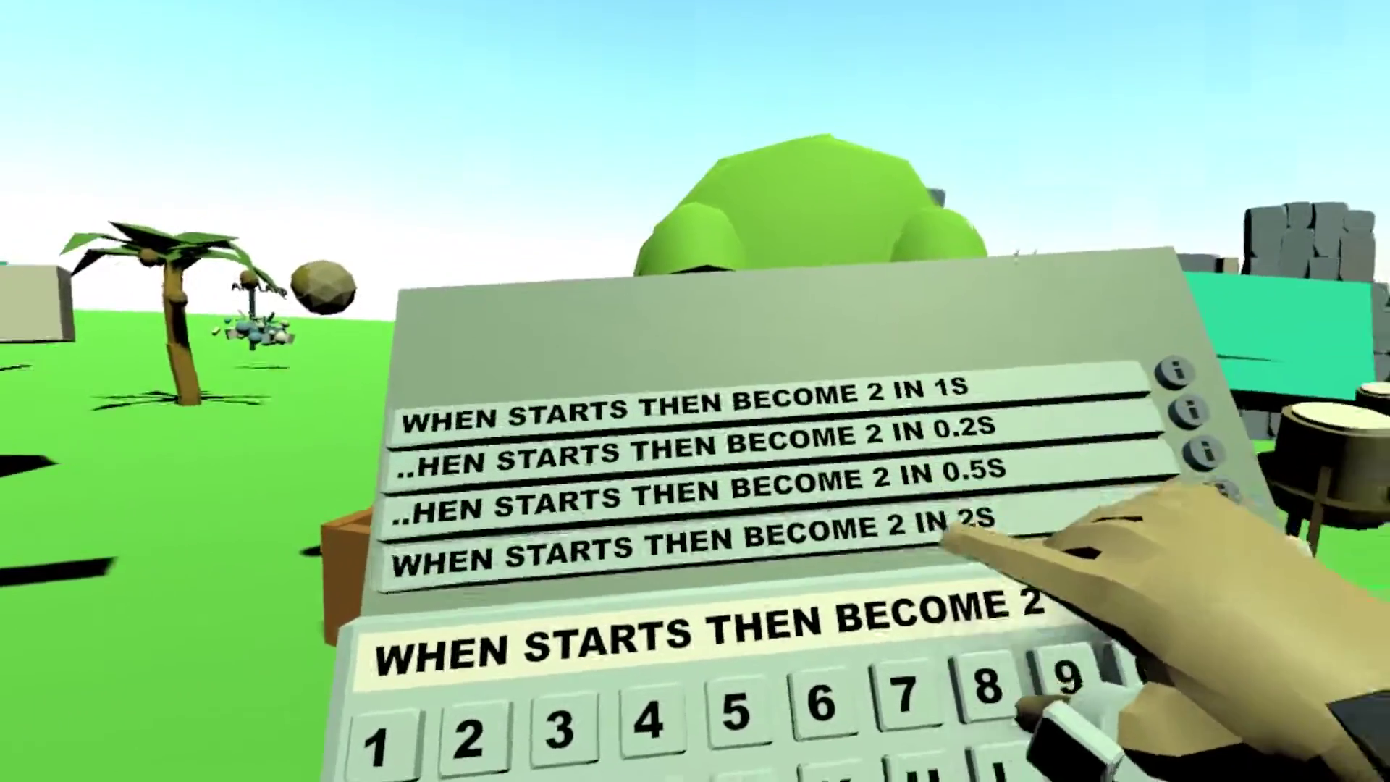
Step: Script the eyelid's state 1 with "When starts then become 2 in 4s"
{"action": "left_click", "coordinate": [948, 536]}
{"action": "key", "text": "BackSpace"}
{"action": "key", "text": "BackSpace"}
{"action": "type", "text": "4S"}
{"action": "key", "text": "Return"}
Step: Script the eyelid's state 2 with "When starts then become 3 in 0.1s"
{"action": "left_click", "coordinate": [778, 594]}
{"action": "left_click", "coordinate": [796, 670]}
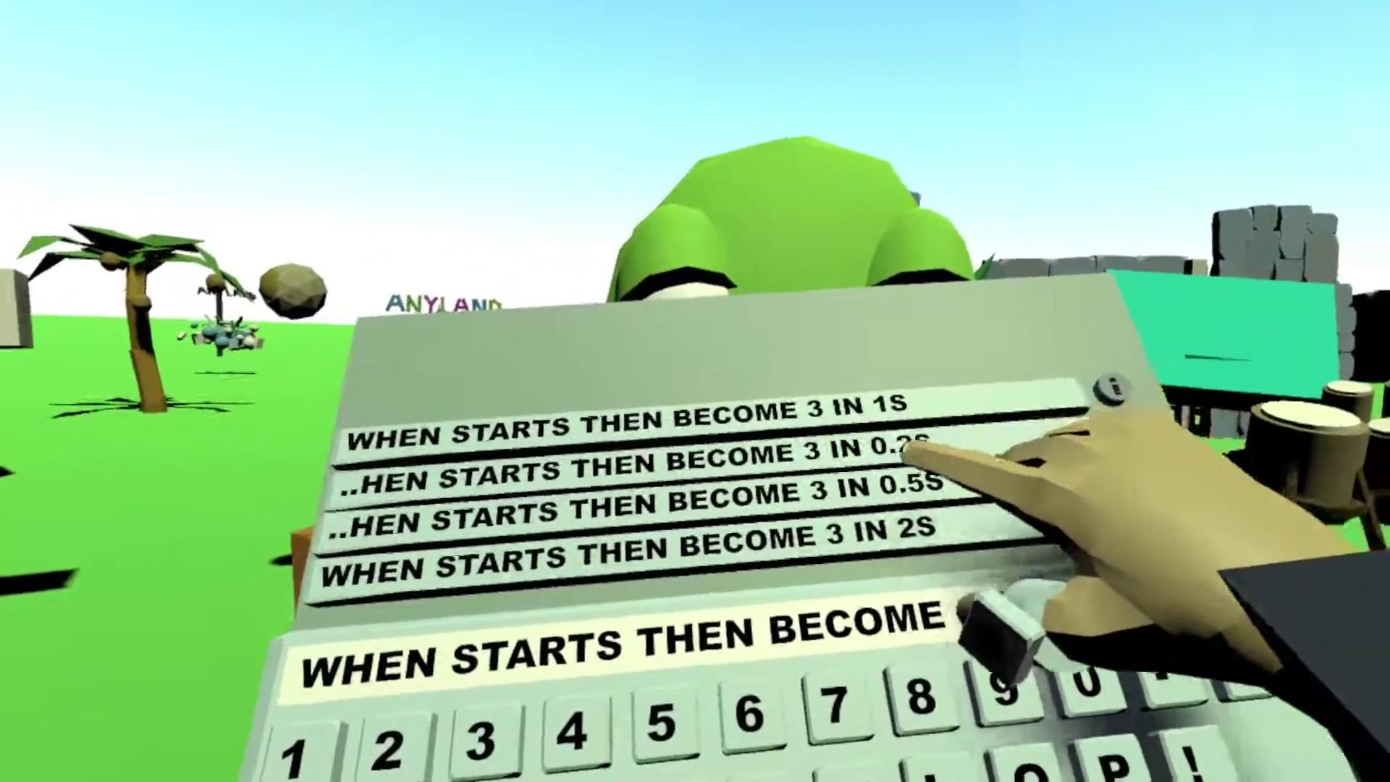
{"action": "left_click", "coordinate": [905, 452]}
{"action": "key", "text": "BackSpace"}
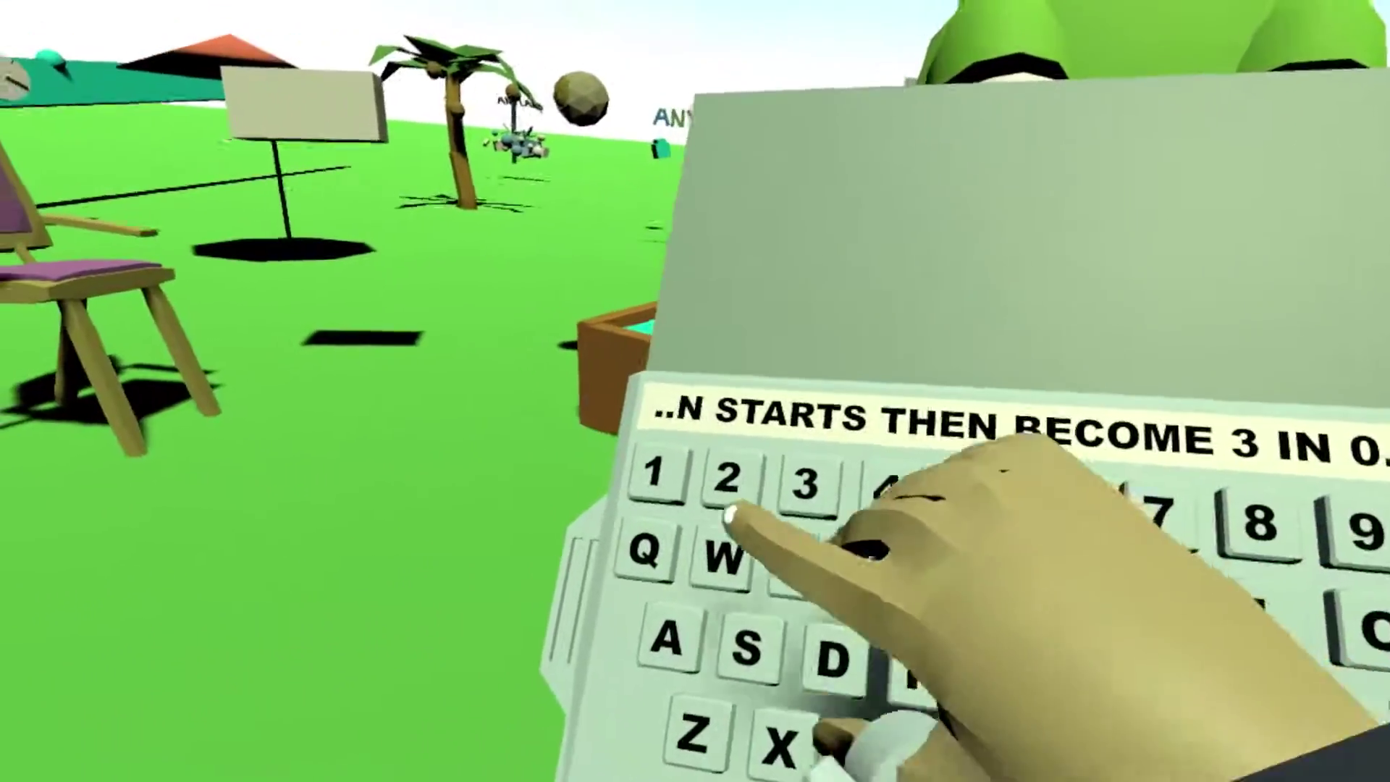
{"action": "key", "text": "BackSpace"}
{"action": "type", "text": "1S"}
{"action": "key", "text": "Return"}
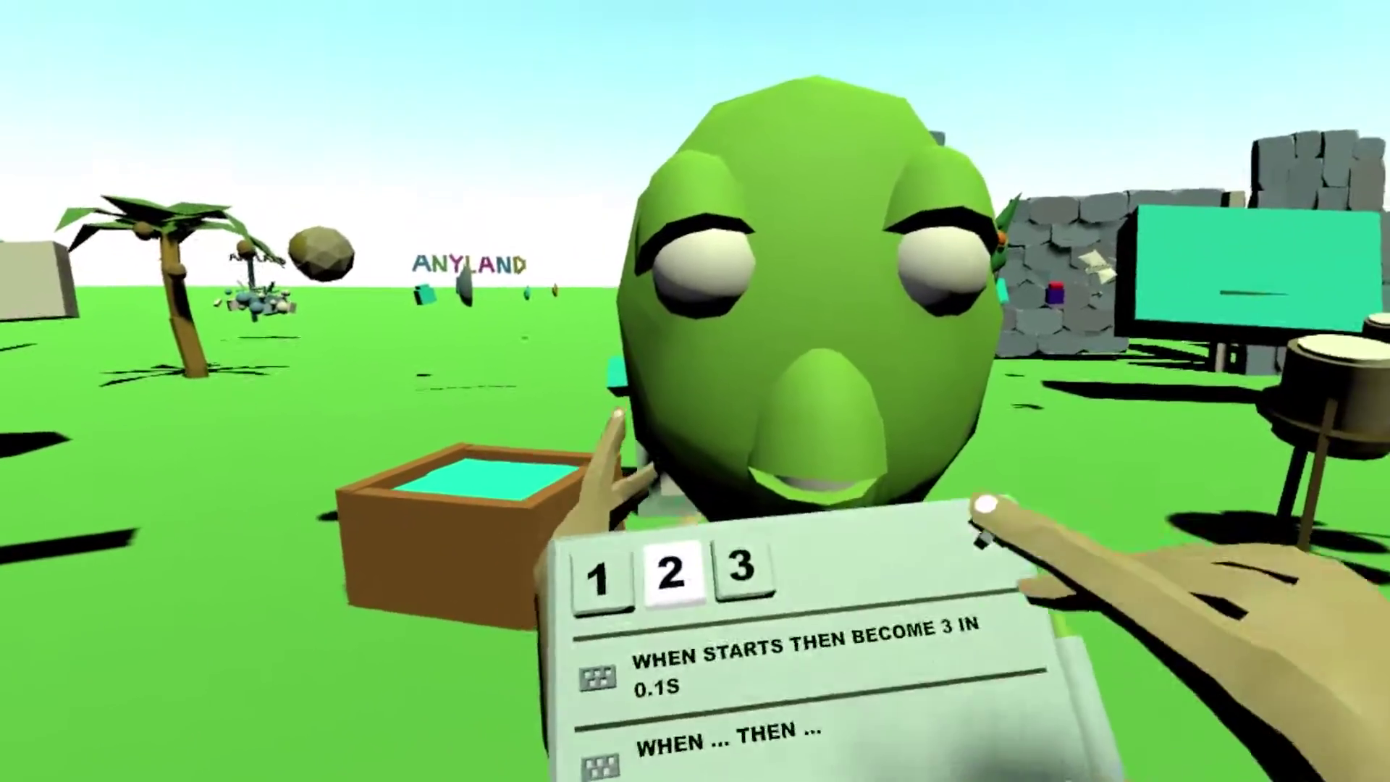
Step: Script the eyelid's state 3 to become state 1 when it starts, using a custom short delay
{"action": "left_click", "coordinate": [809, 624]}
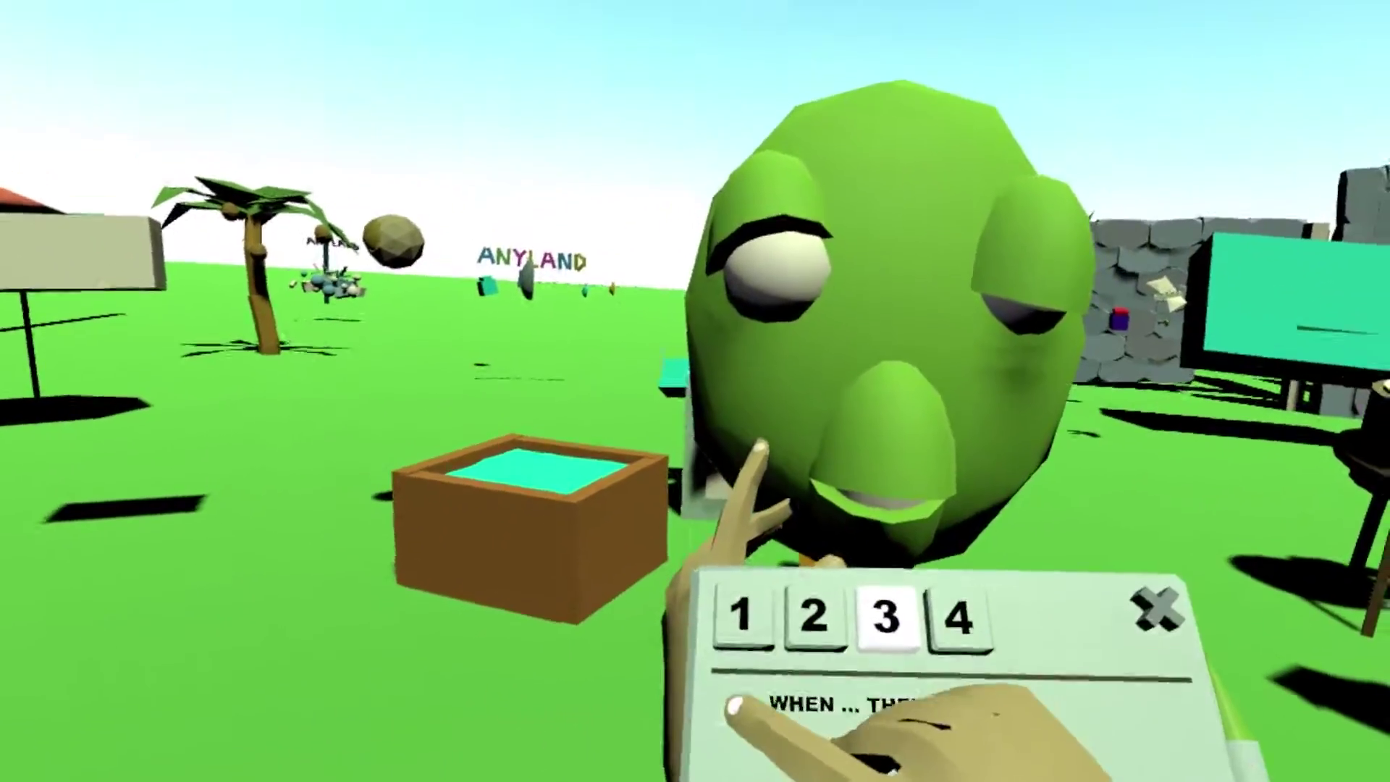
{"action": "left_click", "coordinate": [729, 709]}
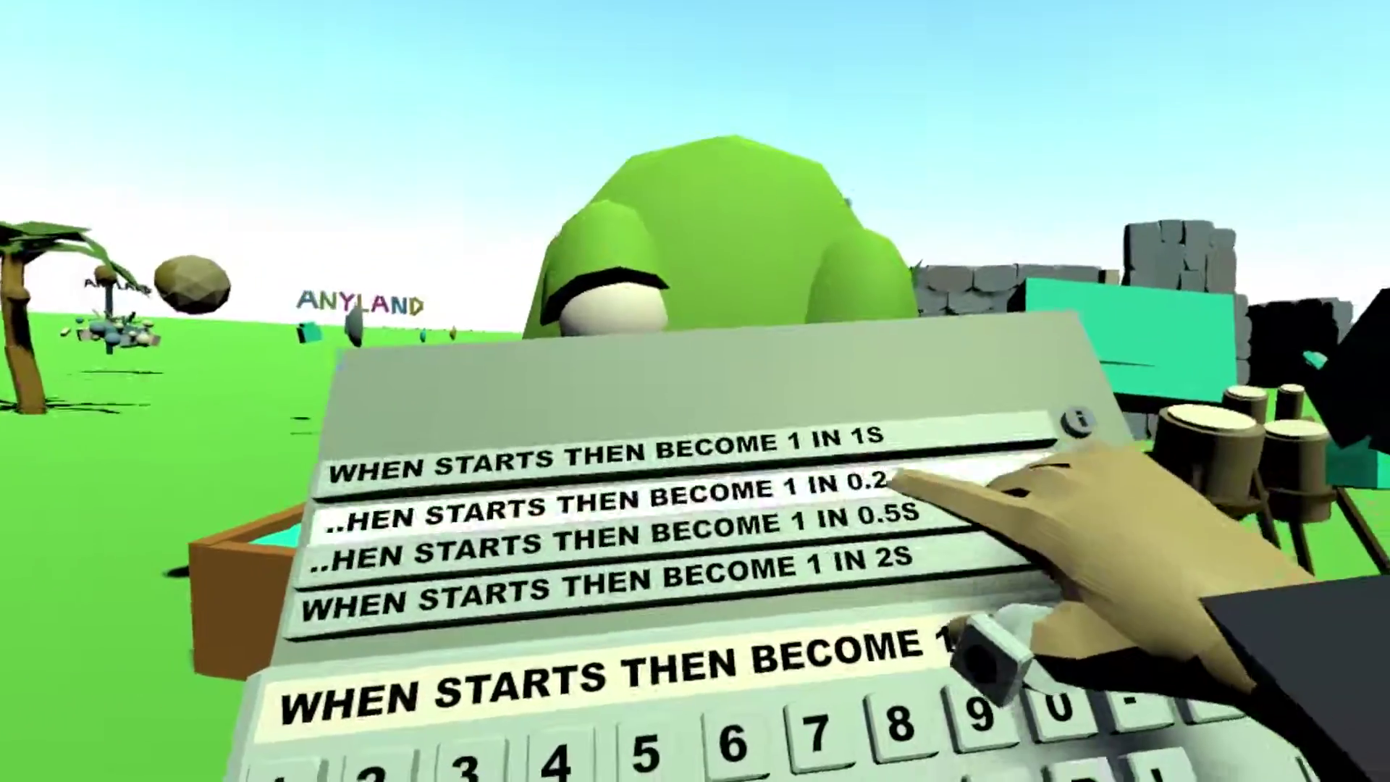
{"action": "left_click", "coordinate": [897, 478]}
{"action": "key", "text": "BackSpace"}
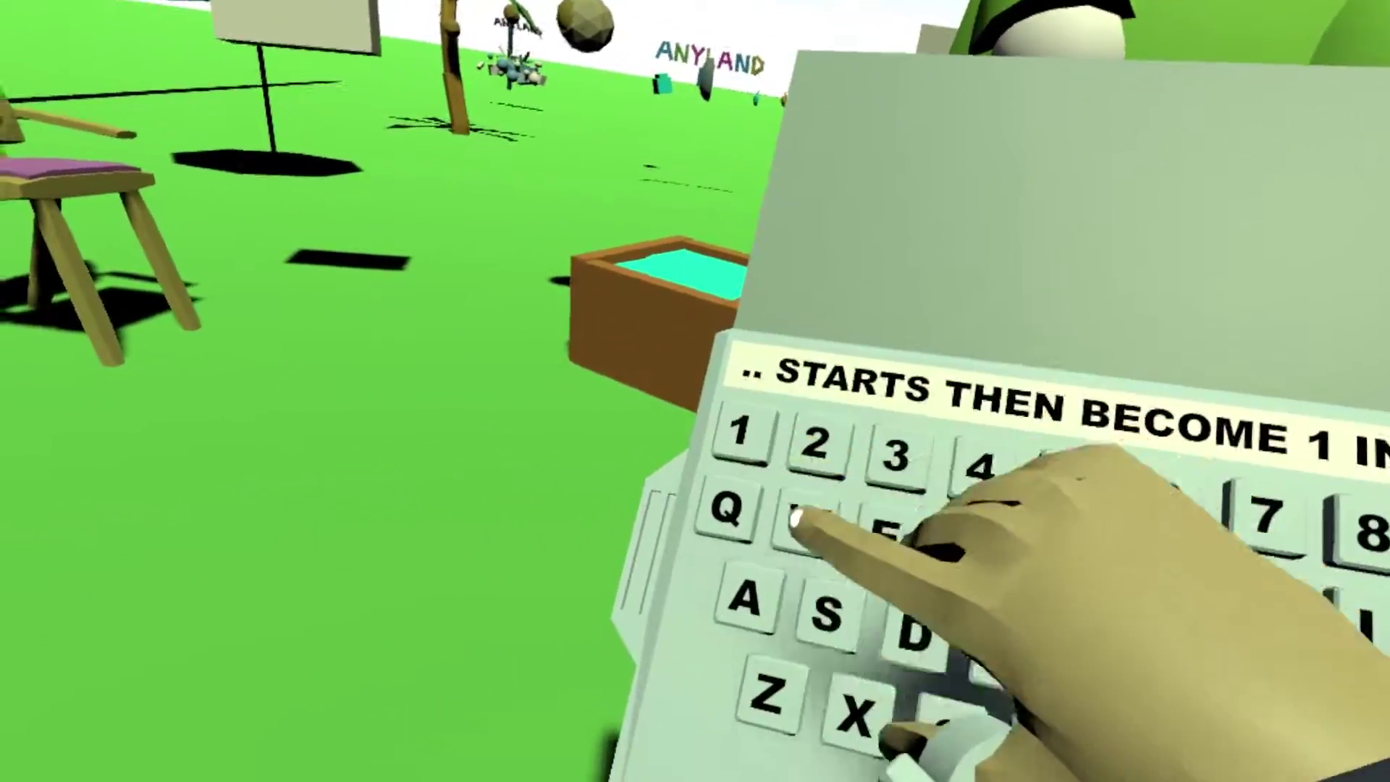
{"action": "left_click", "coordinate": [826, 613]}
{"action": "left_click", "coordinate": [1107, 676]}
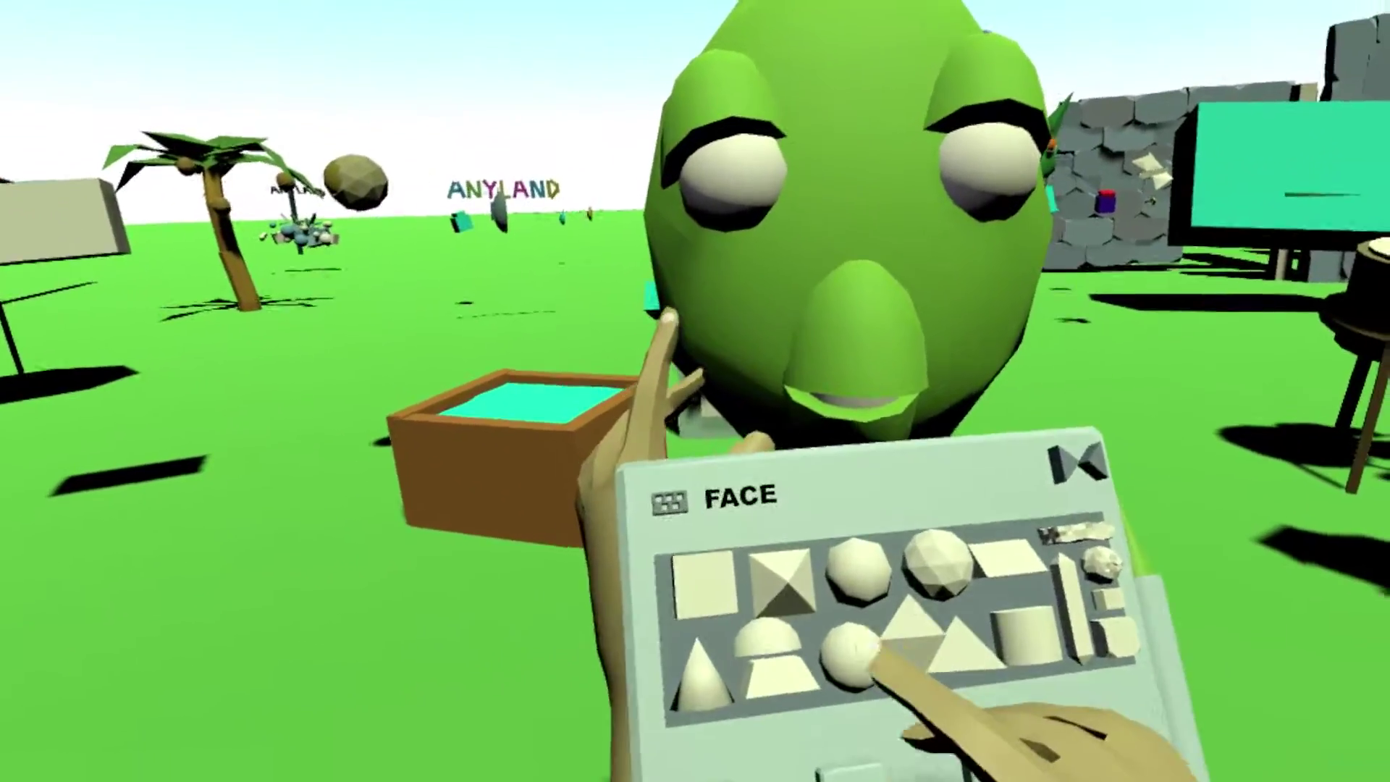
Step: Add a sphere to the face, color it black and move it for use as a pupil
{"action": "left_click", "coordinate": [867, 655]}
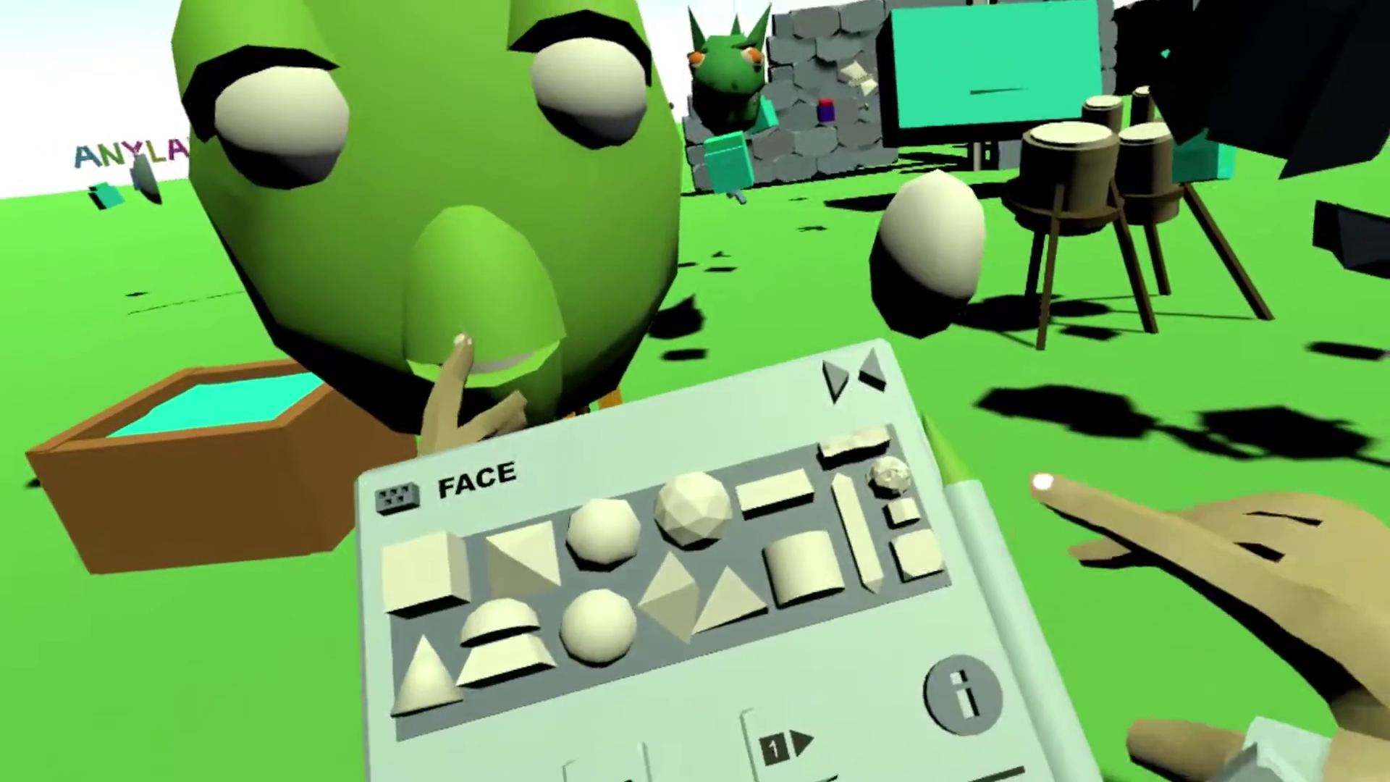
{"action": "left_click", "coordinate": [1043, 478]}
{"action": "left_click", "coordinate": [945, 595]}
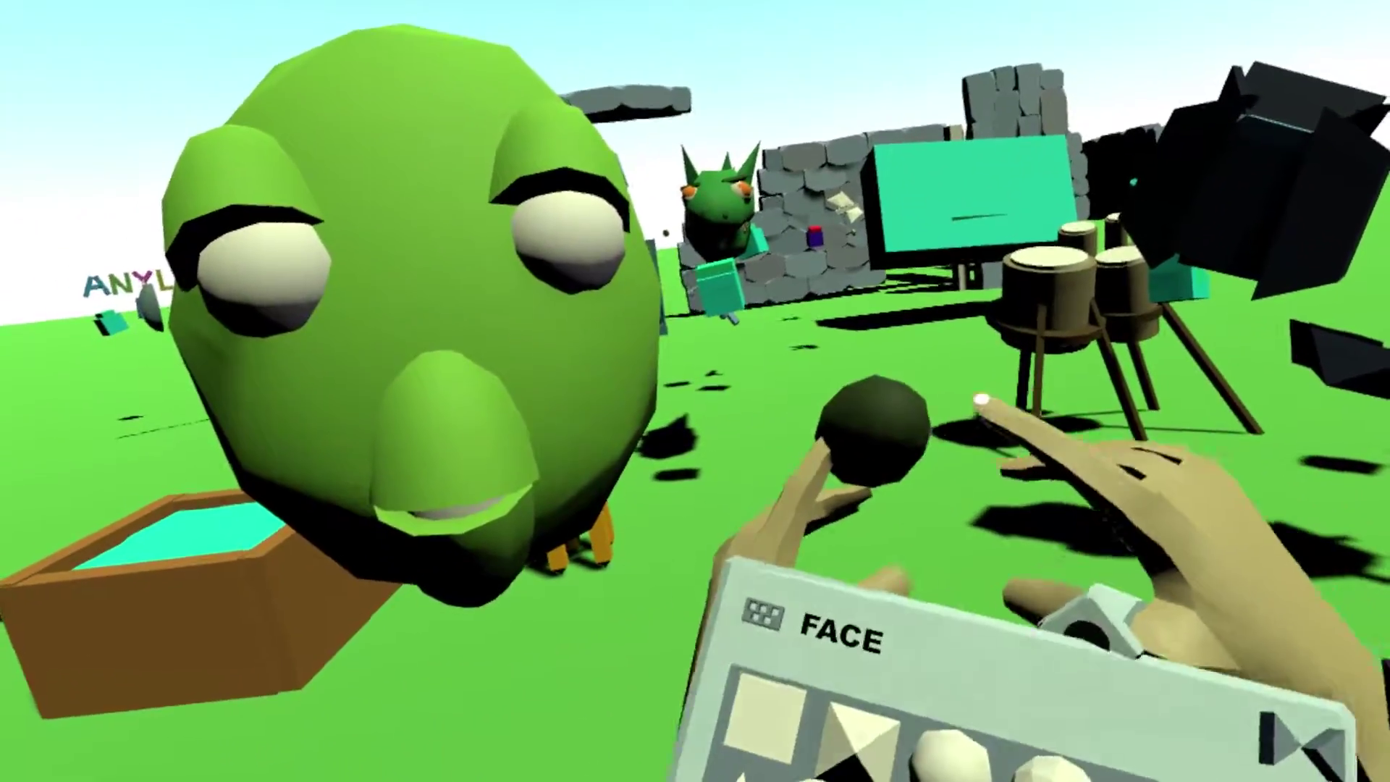
{"action": "left_click_drag", "start_coordinate": [873, 431], "coordinate": [905, 319]}
{"action": "left_click_drag", "start_coordinate": [821, 608], "coordinate": [796, 381]}
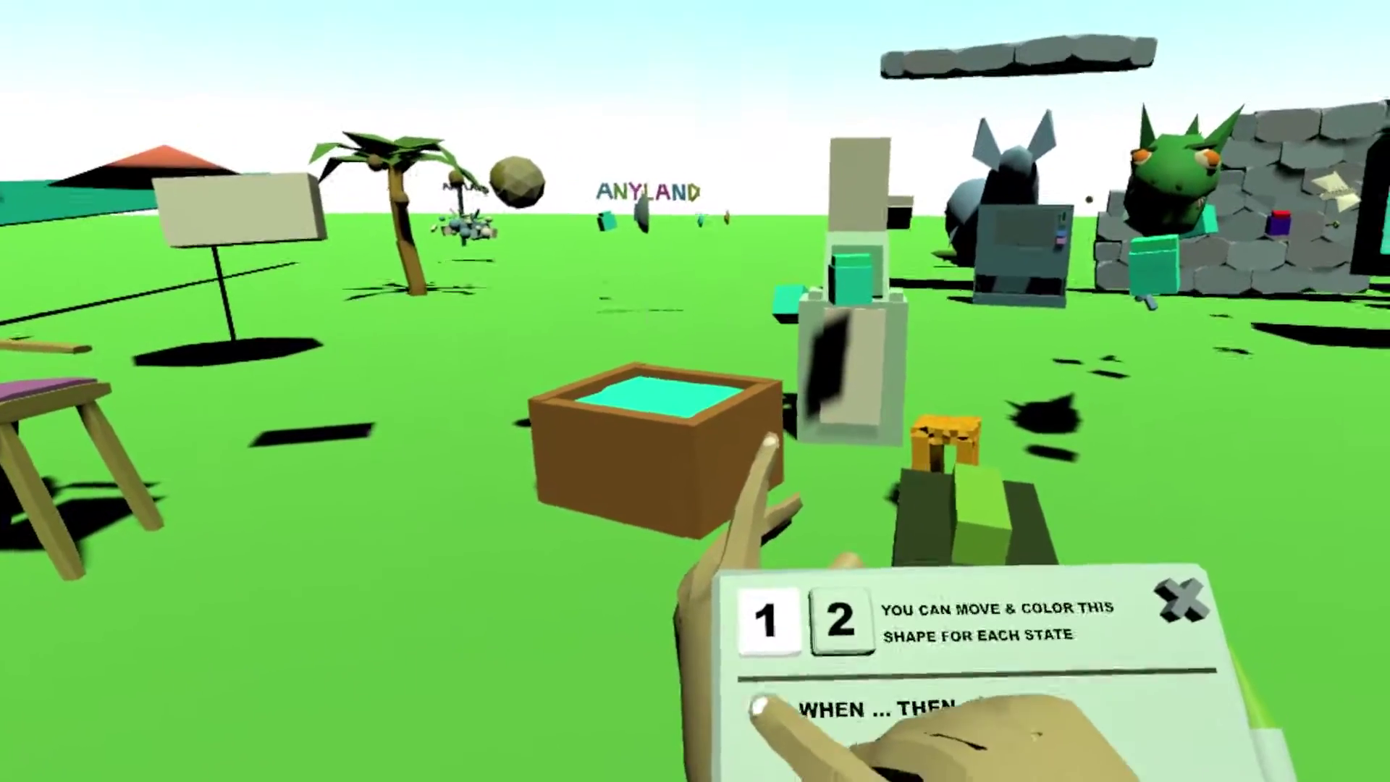
Step: Script state 1 of the green button on the dark box with "When touched then tell body cry"
{"action": "left_click", "coordinate": [735, 744]}
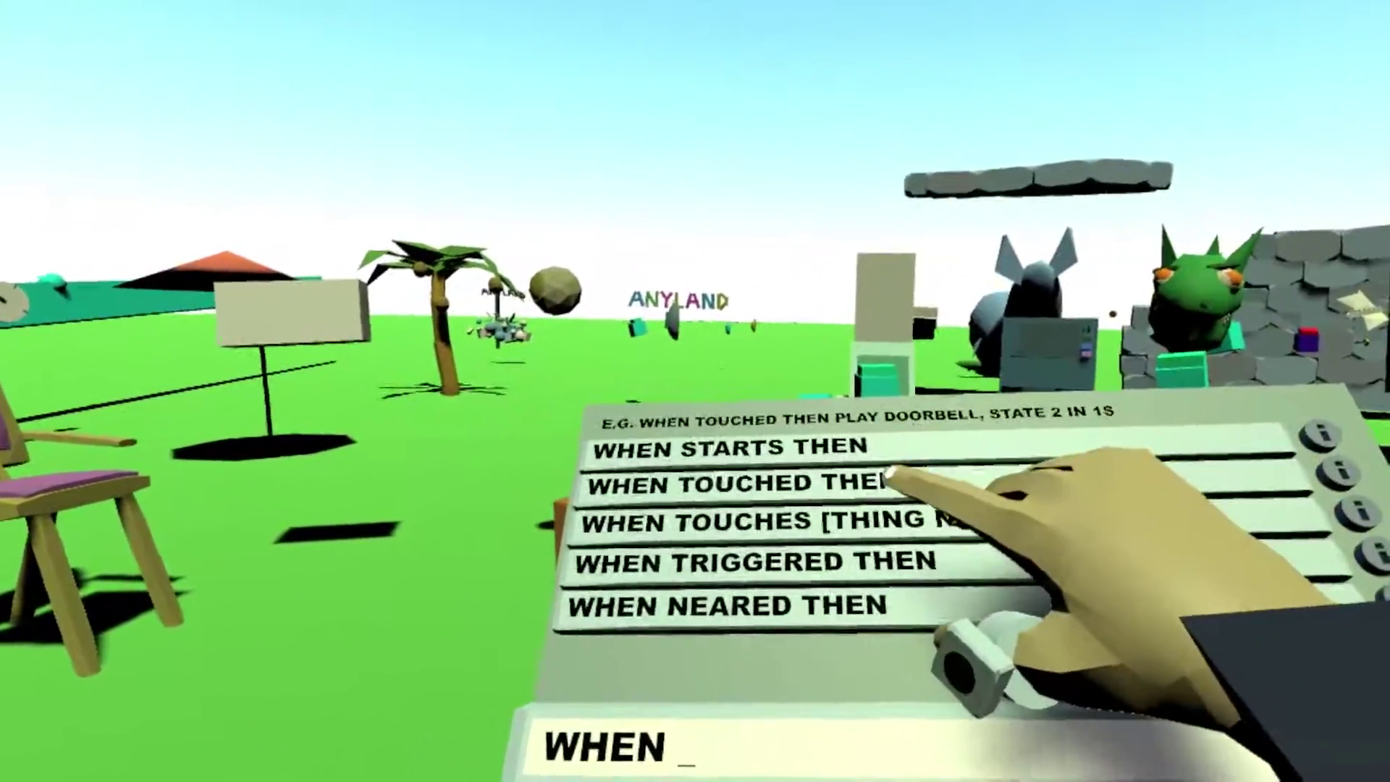
{"action": "left_click", "coordinate": [872, 410]}
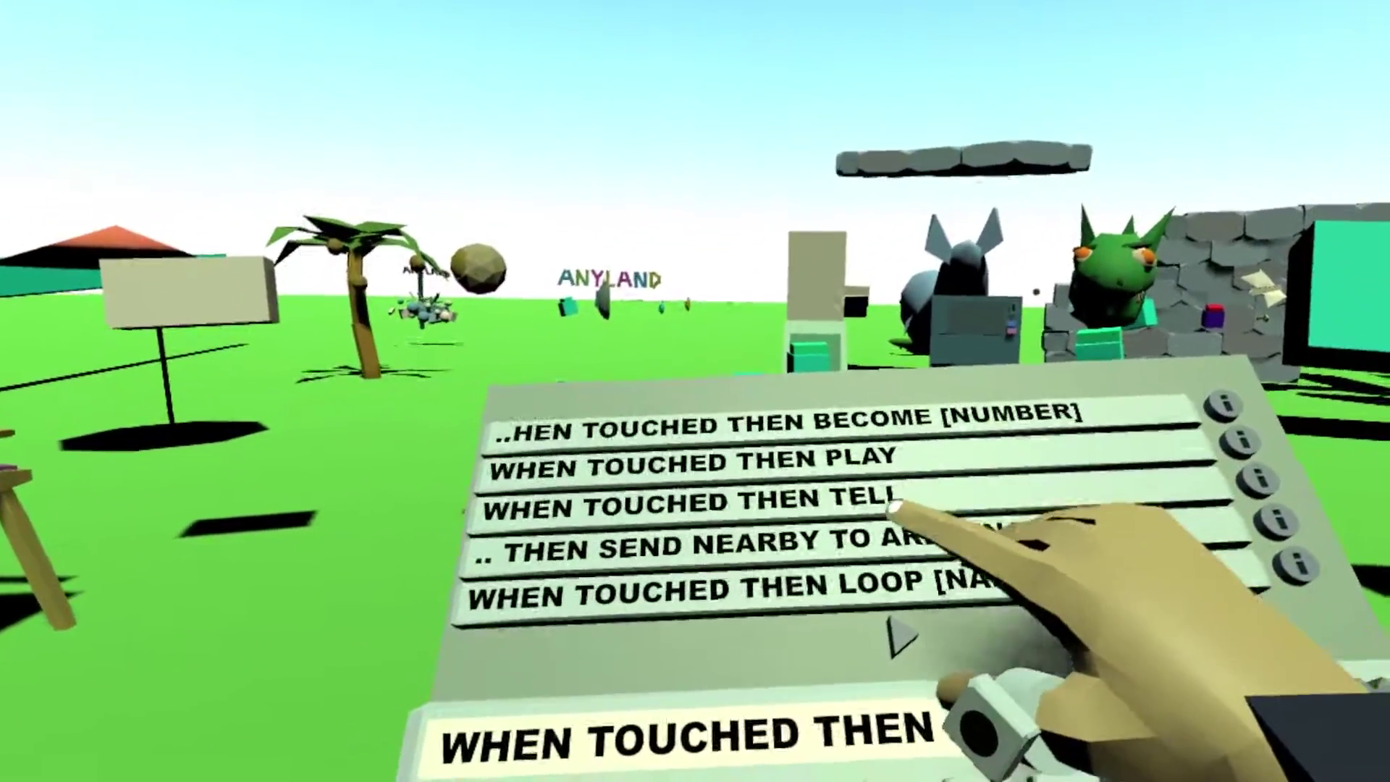
{"action": "left_click", "coordinate": [913, 492]}
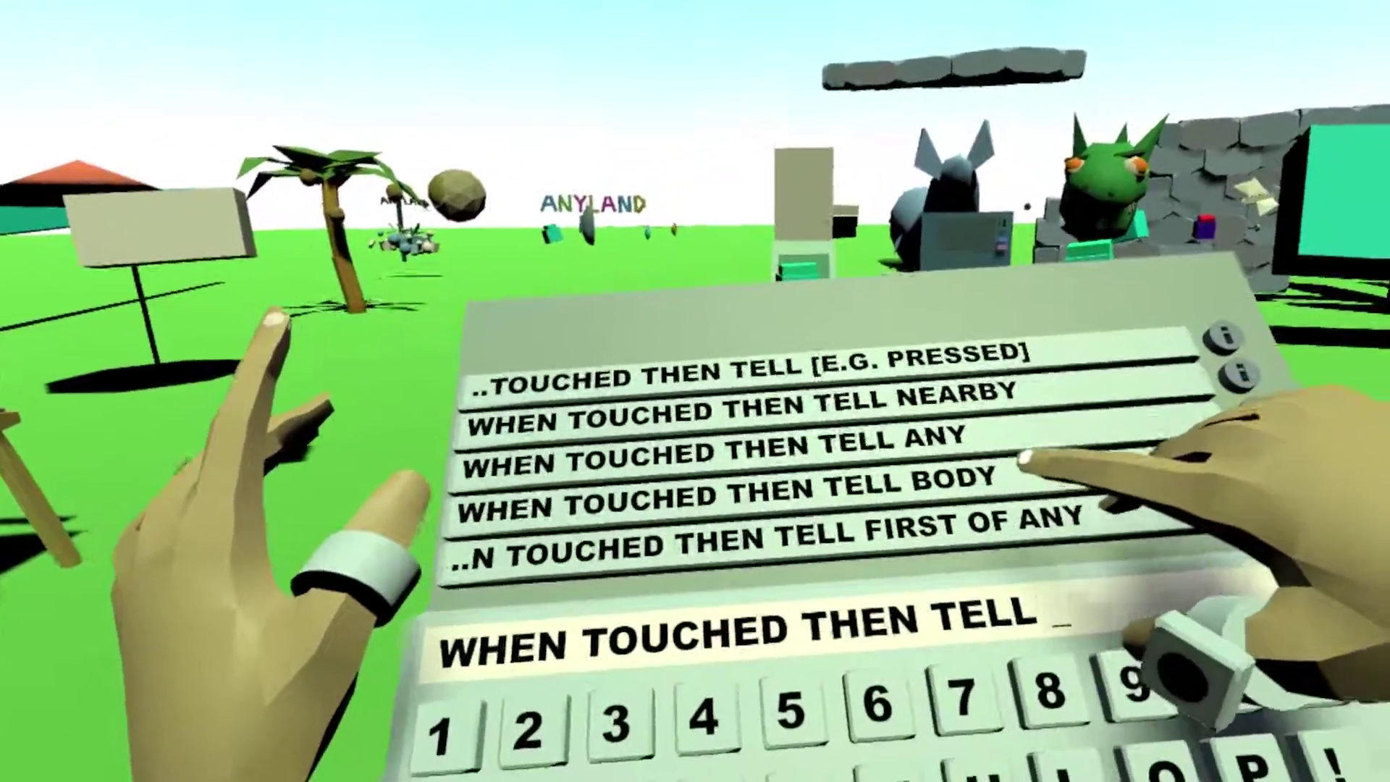
{"action": "left_click", "coordinate": [1023, 490]}
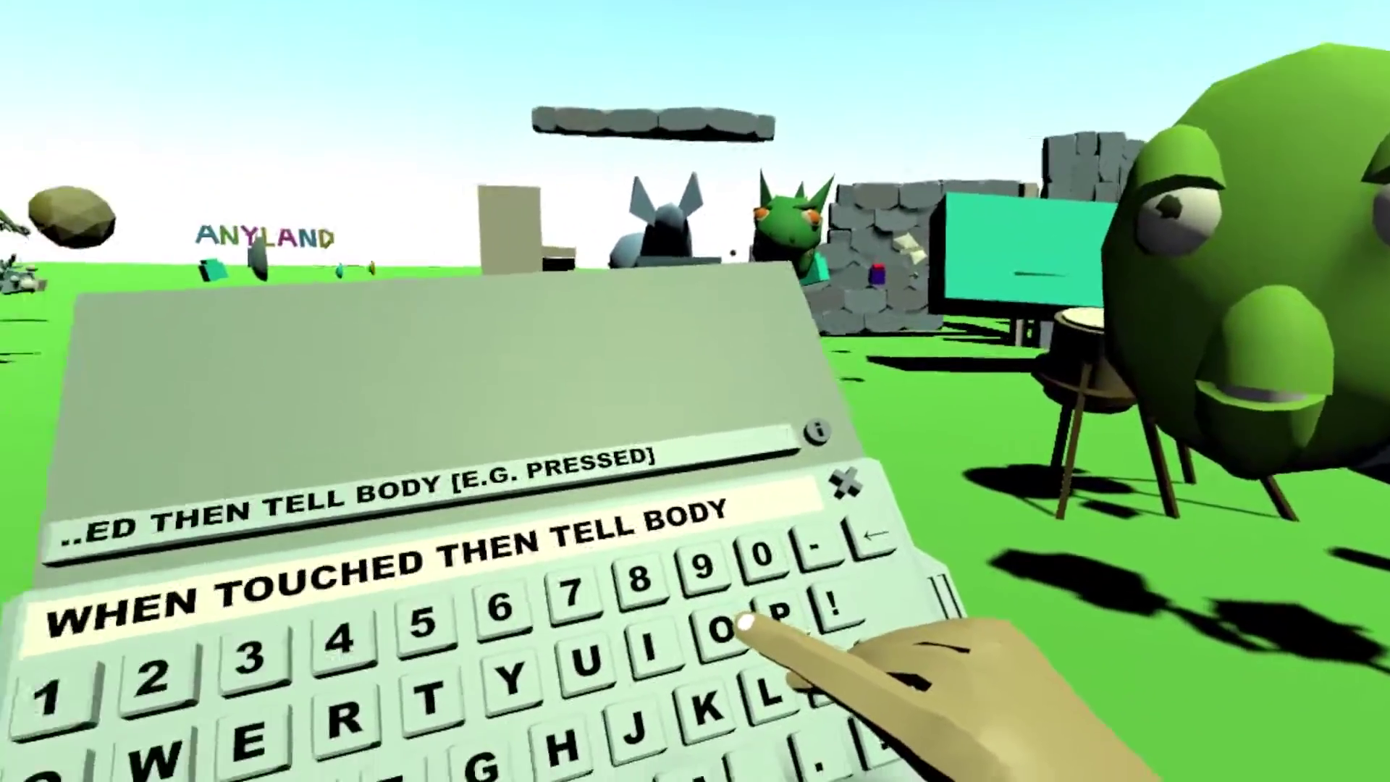
{"action": "type", "text": "CRY"}
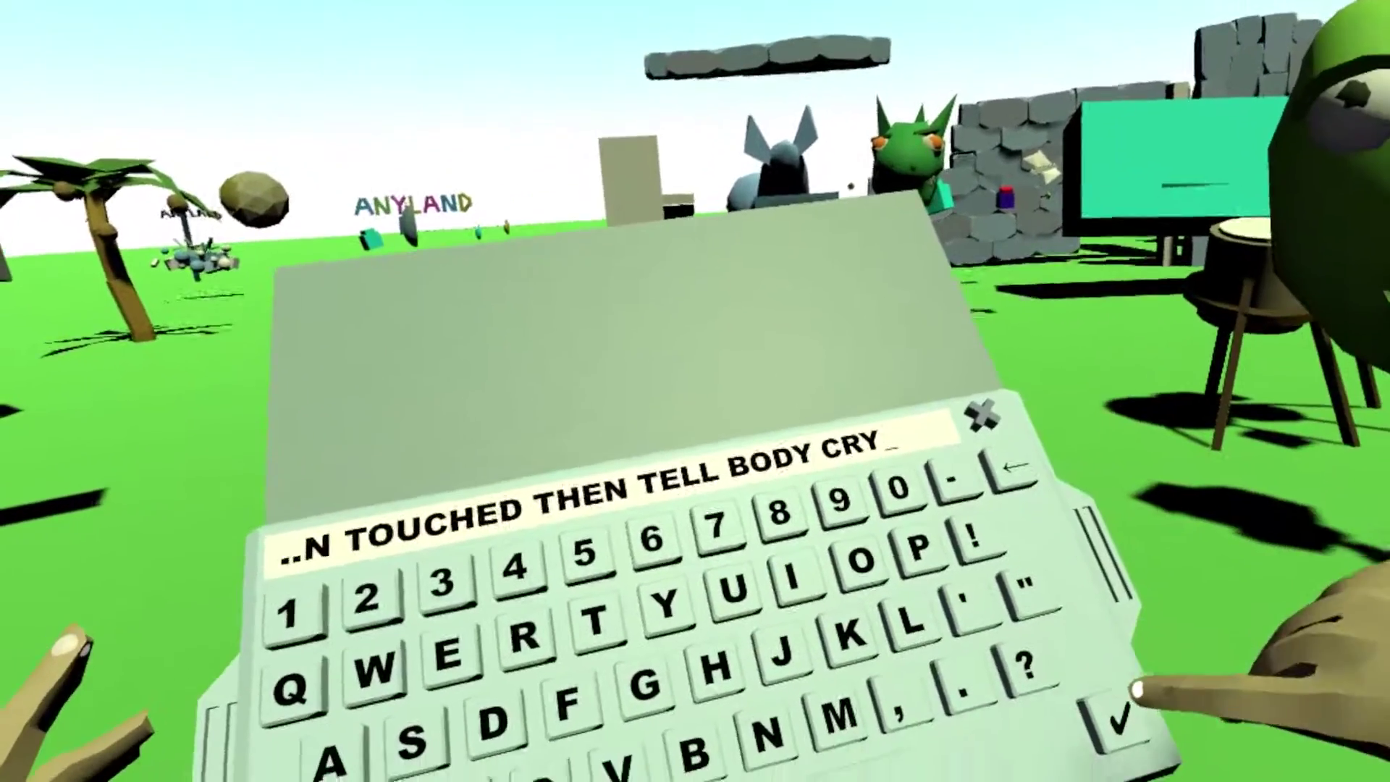
{"action": "key", "text": "Return"}
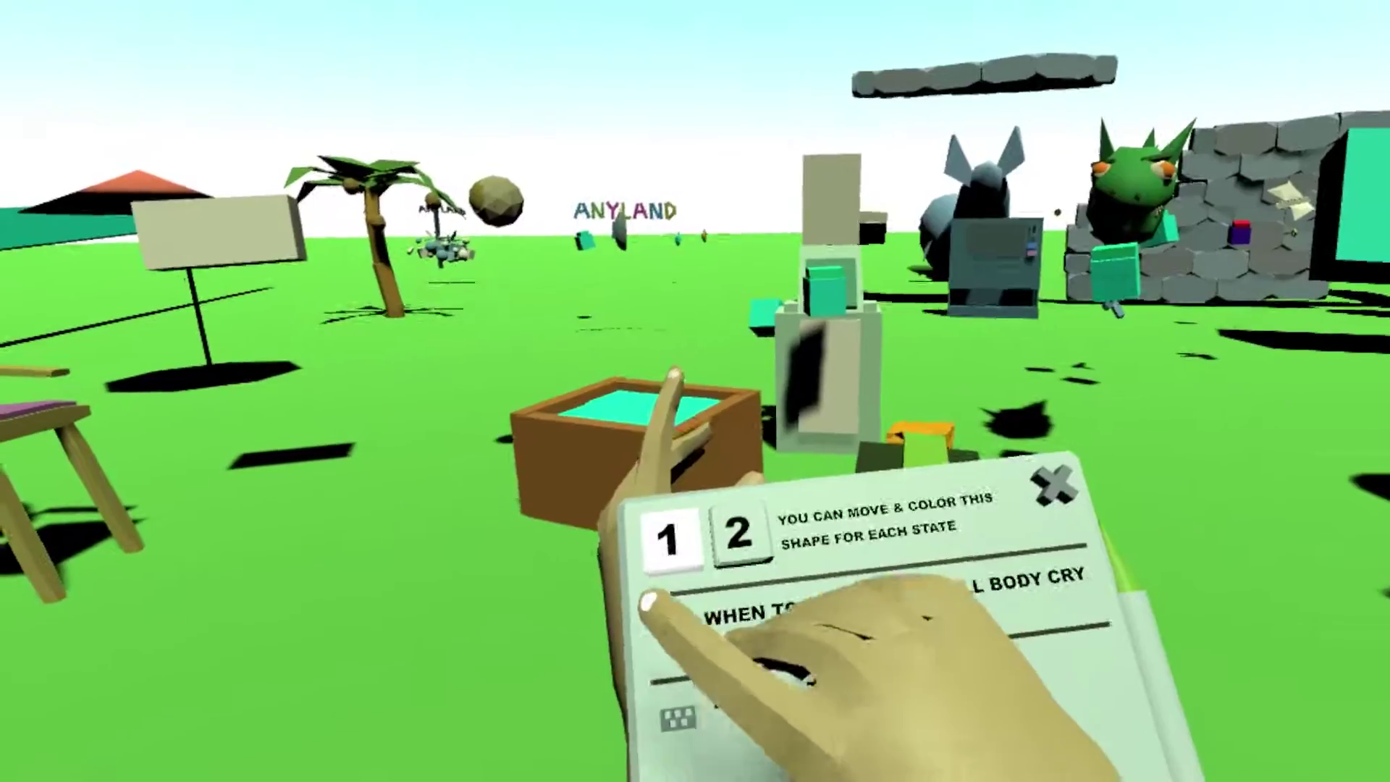
Step: Extend the button's state 1 script with ", become 2 in 0.2s"
{"action": "left_click", "coordinate": [746, 612]}
{"action": "type", "text": ","}
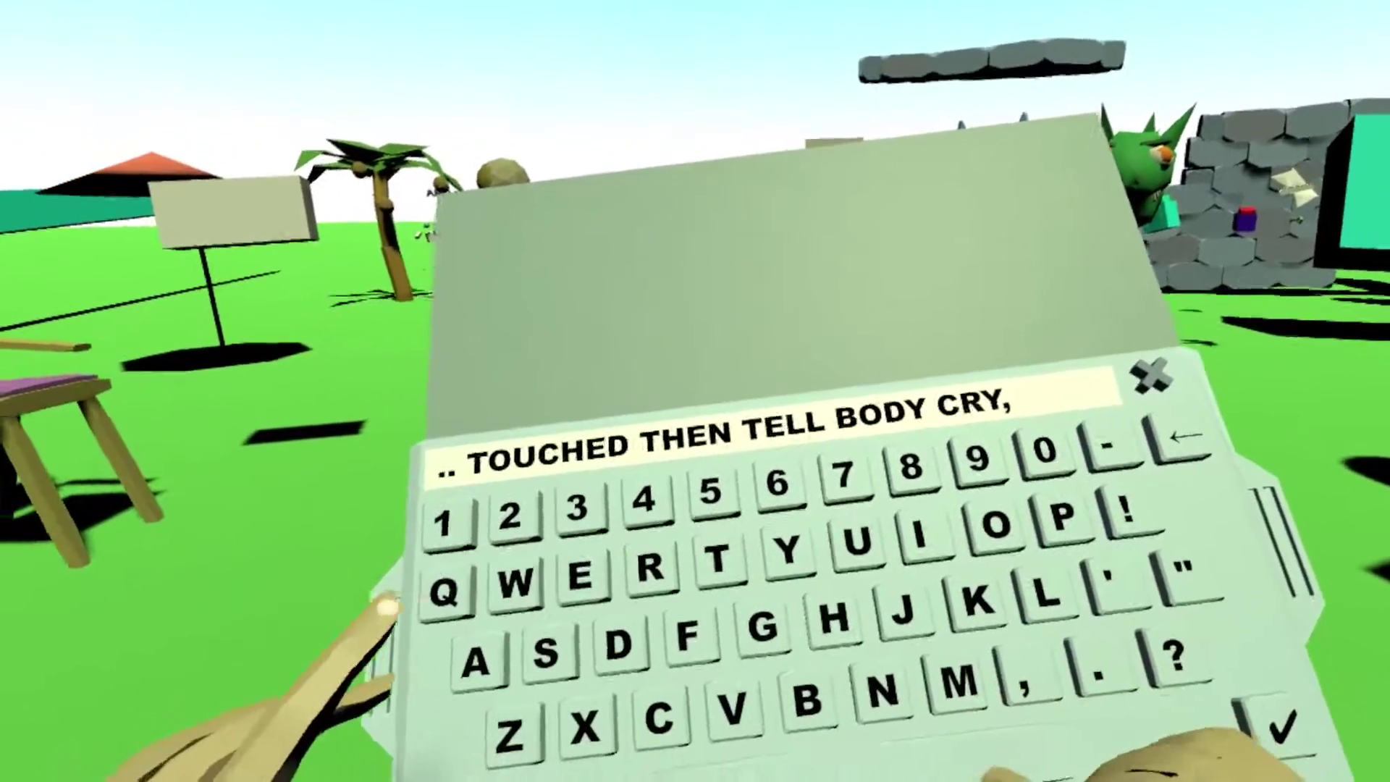
{"action": "type", "text": " BECO"}
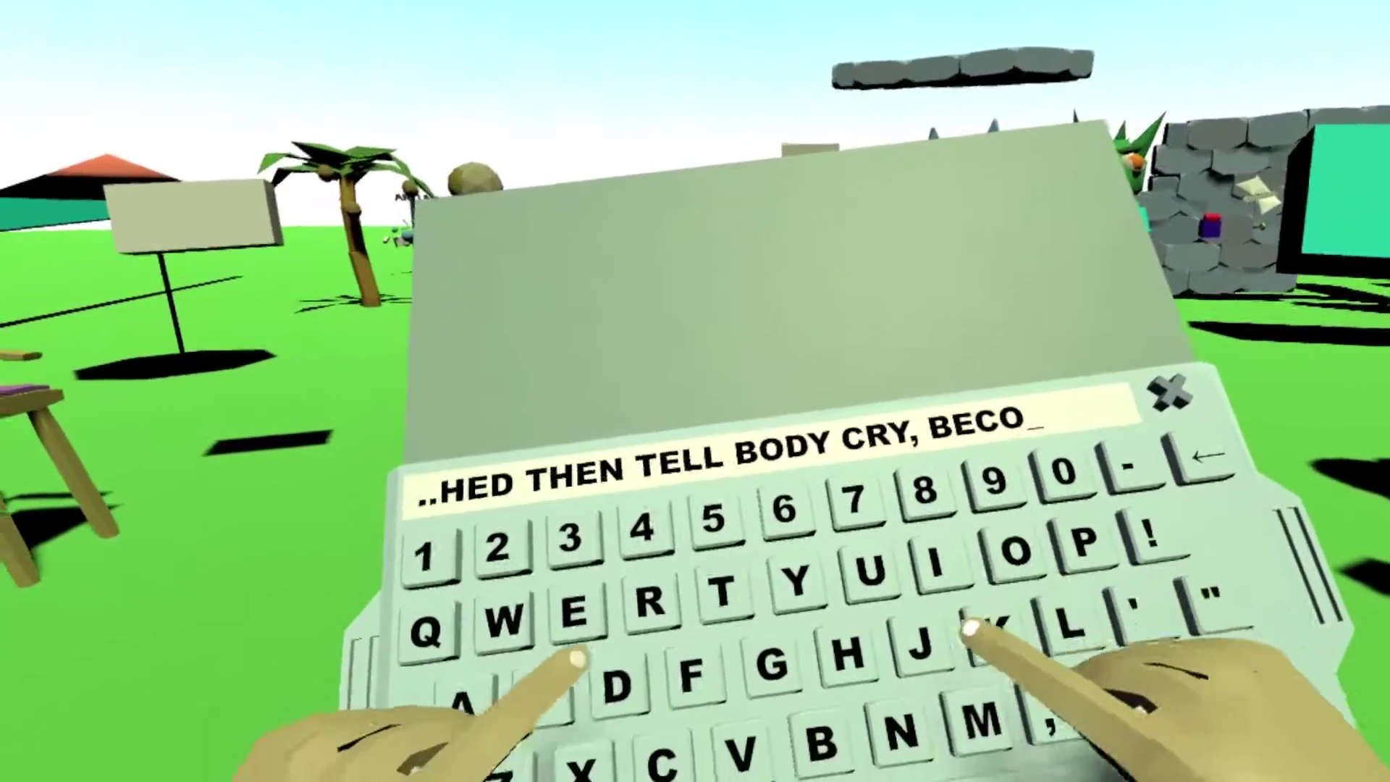
{"action": "type", "text": "ME"}
{"action": "left_click", "coordinate": [934, 340]}
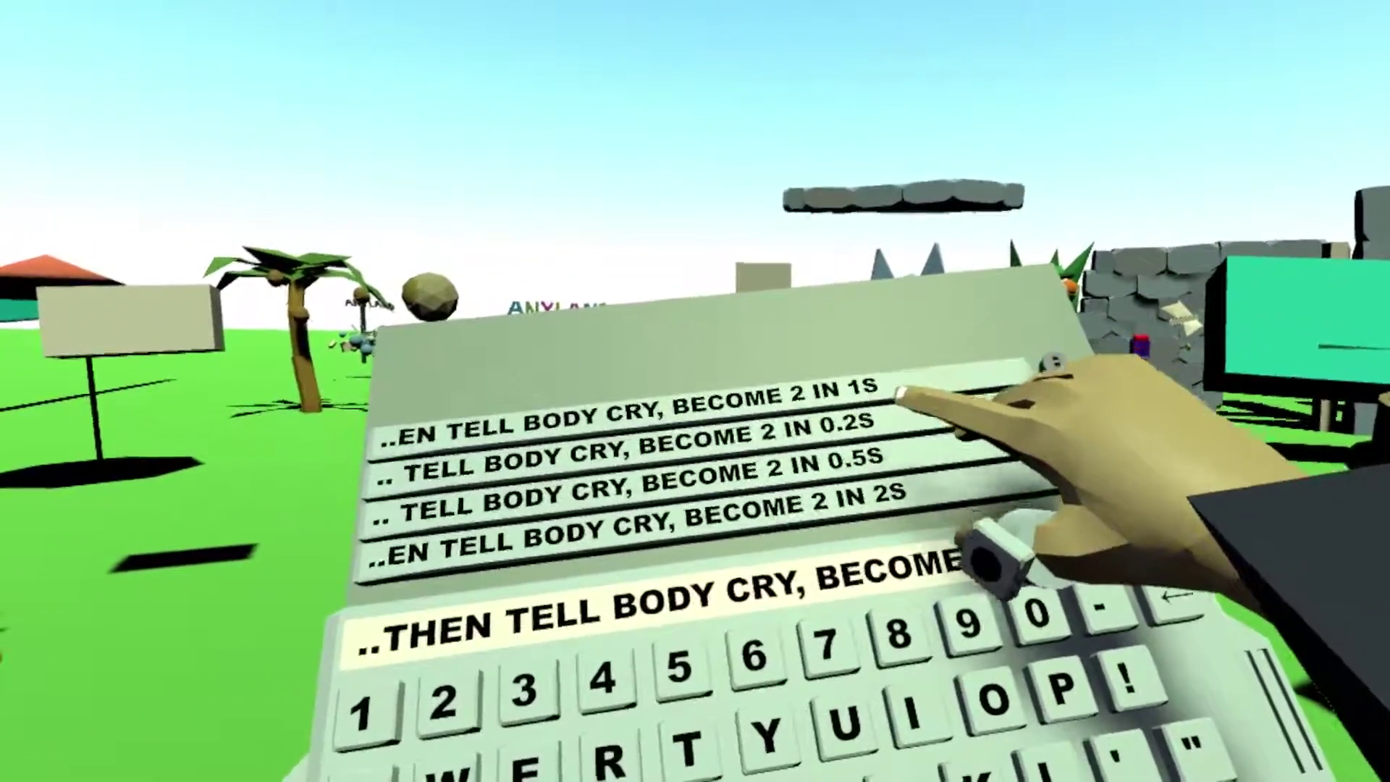
{"action": "left_click", "coordinate": [934, 434]}
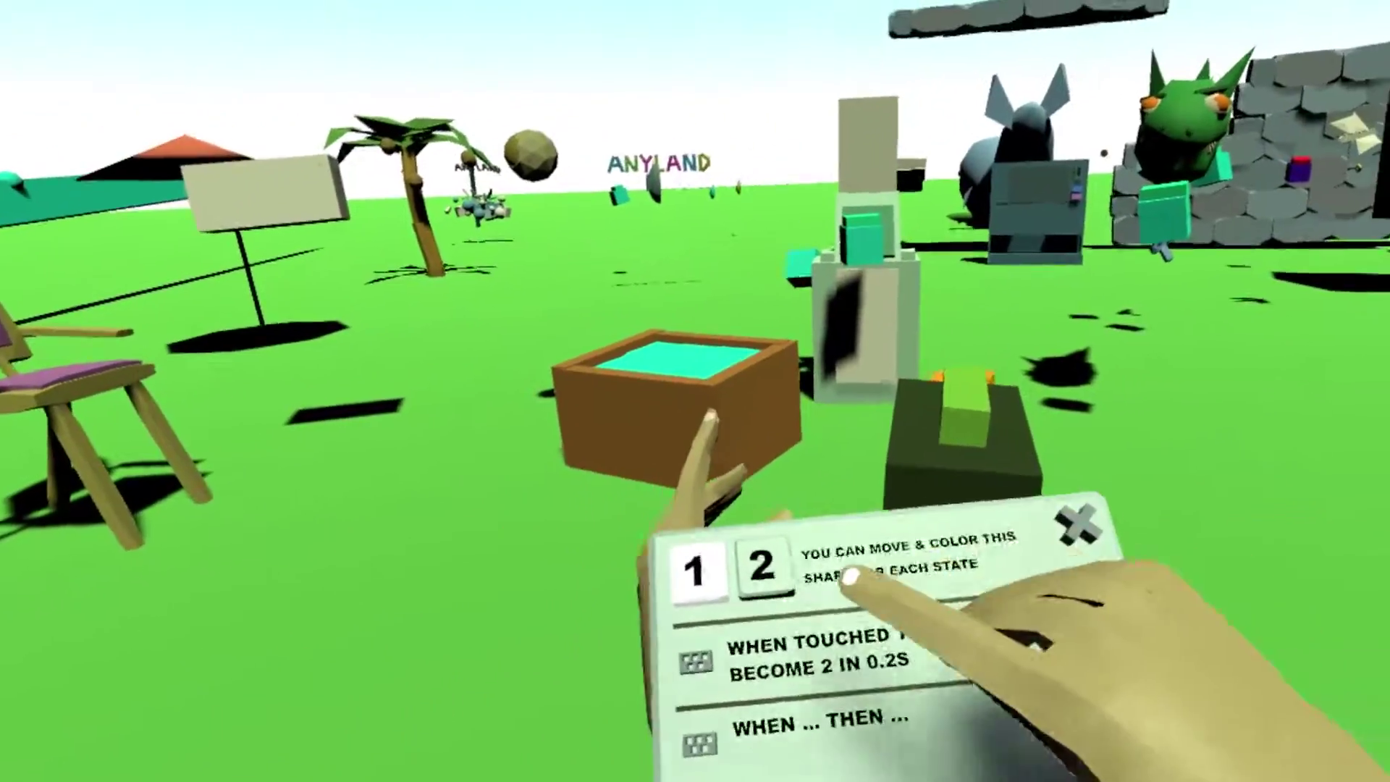
Step: Script the green button's state 2 with "When starts then become 1 in 0.2s"
{"action": "left_click", "coordinate": [763, 569]}
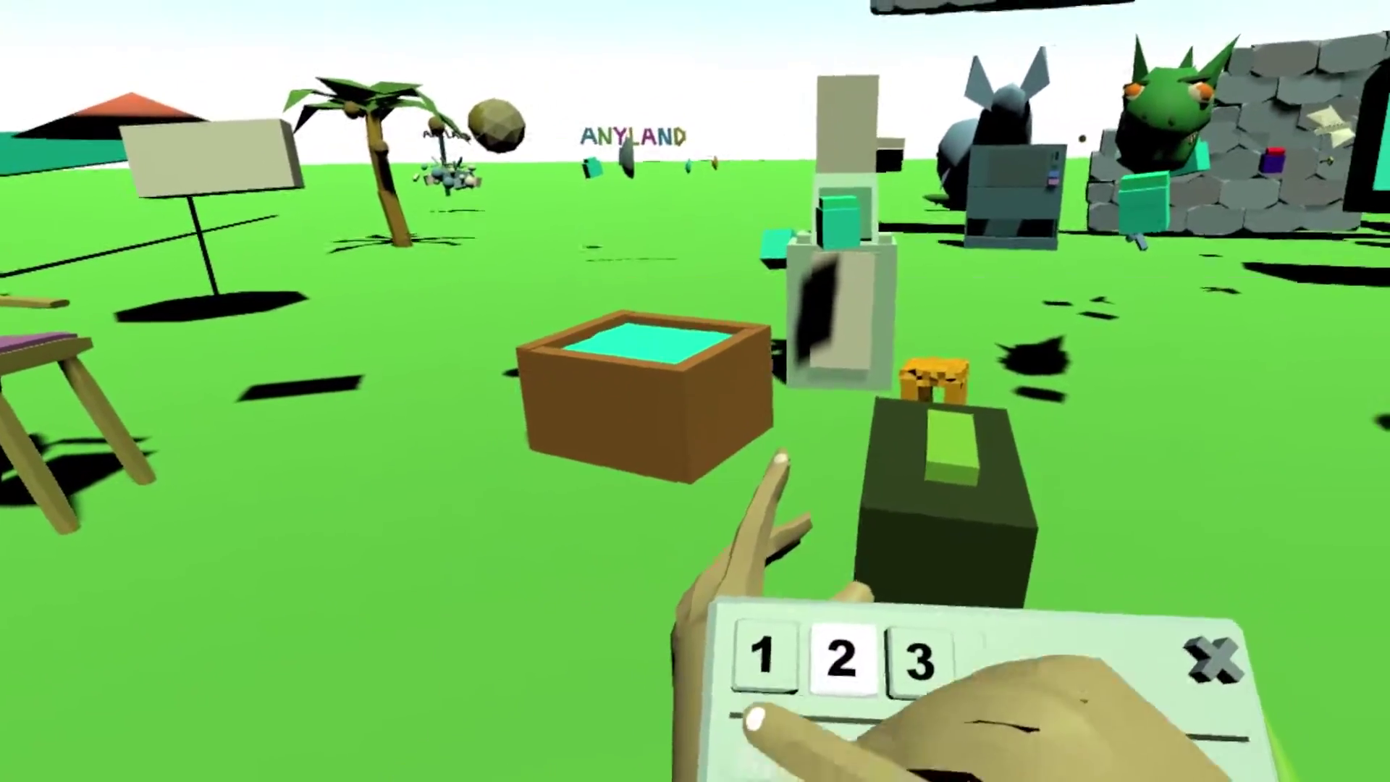
{"action": "left_click", "coordinate": [750, 714]}
{"action": "left_click", "coordinate": [948, 425]}
{"action": "left_click", "coordinate": [970, 443]}
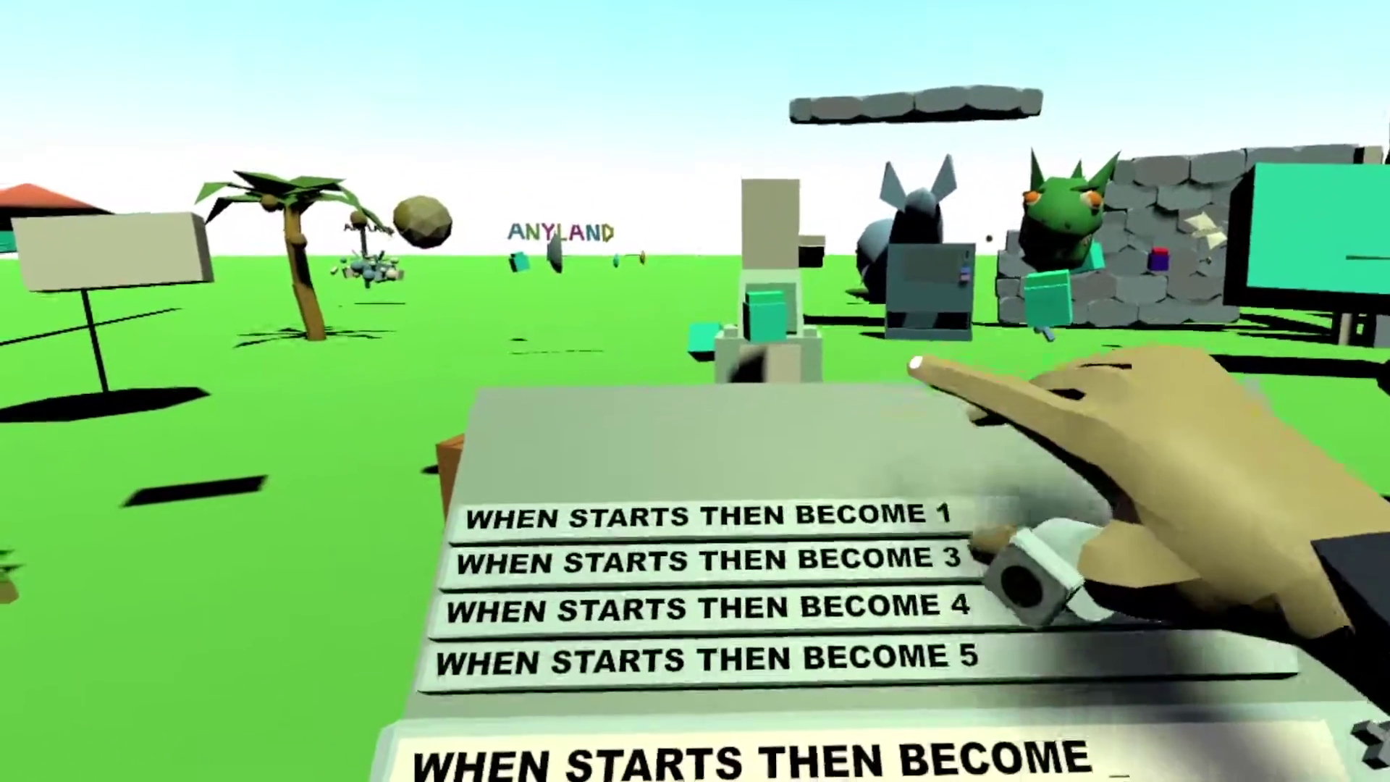
{"action": "left_click", "coordinate": [941, 481]}
{"action": "left_click", "coordinate": [963, 500]}
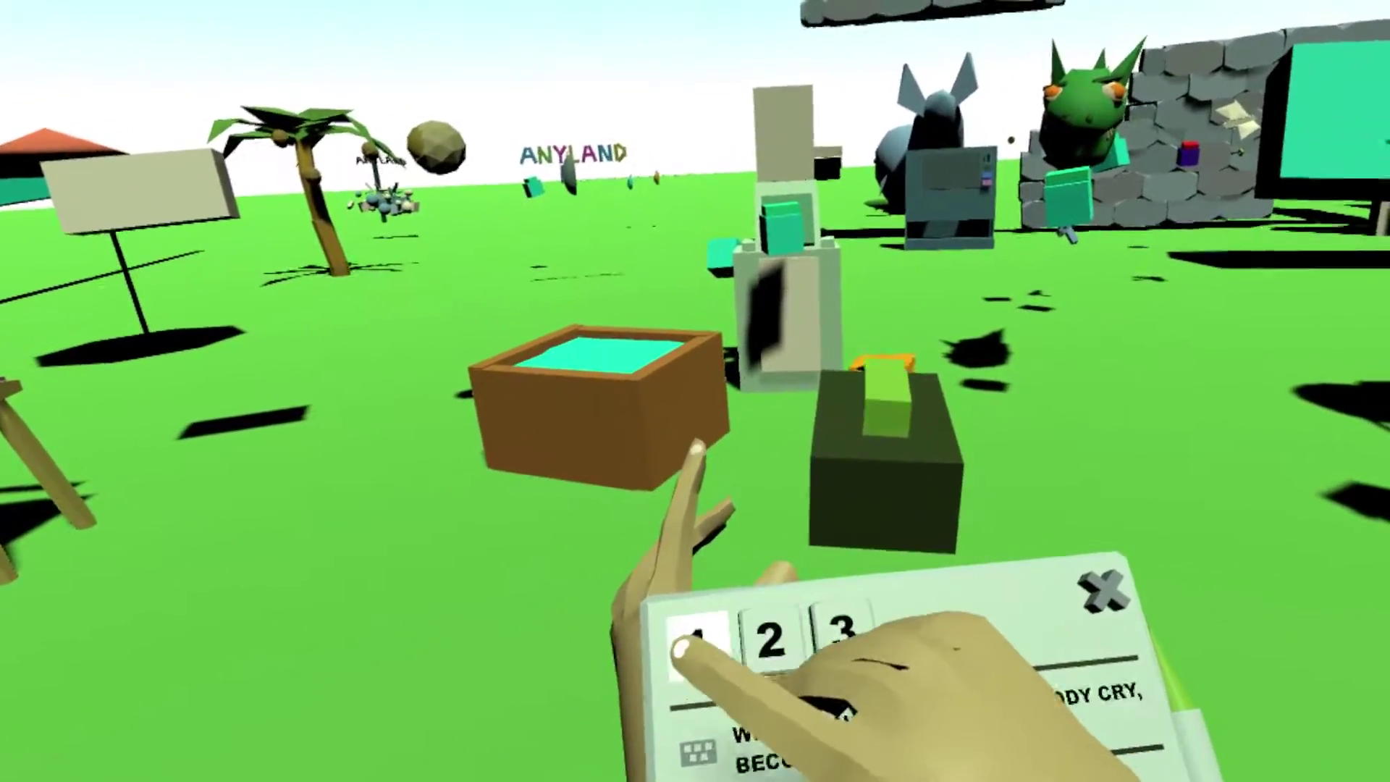
Step: Compare the green button's positions in states 1 and 2, and close its state settings
{"action": "left_click", "coordinate": [697, 644]}
{"action": "left_click", "coordinate": [879, 420]}
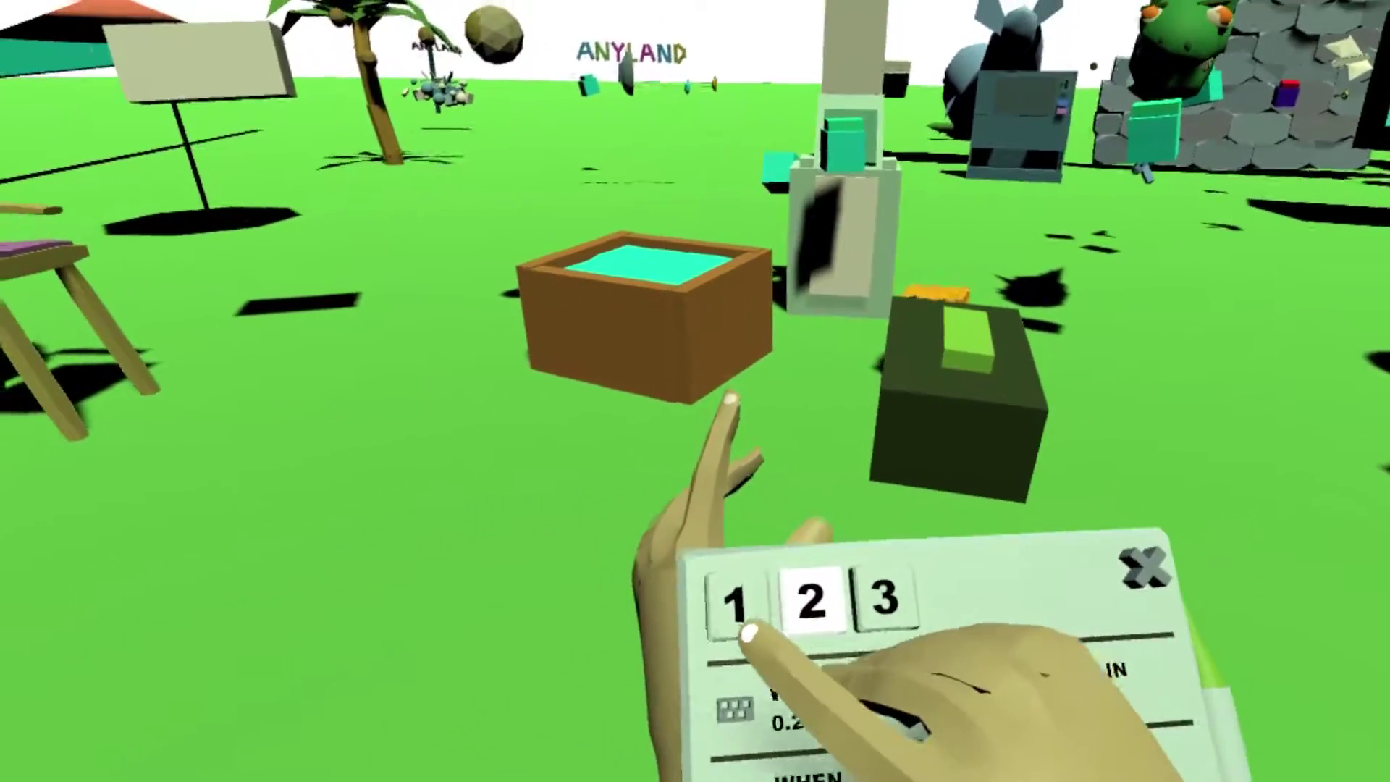
{"action": "left_click", "coordinate": [652, 603]}
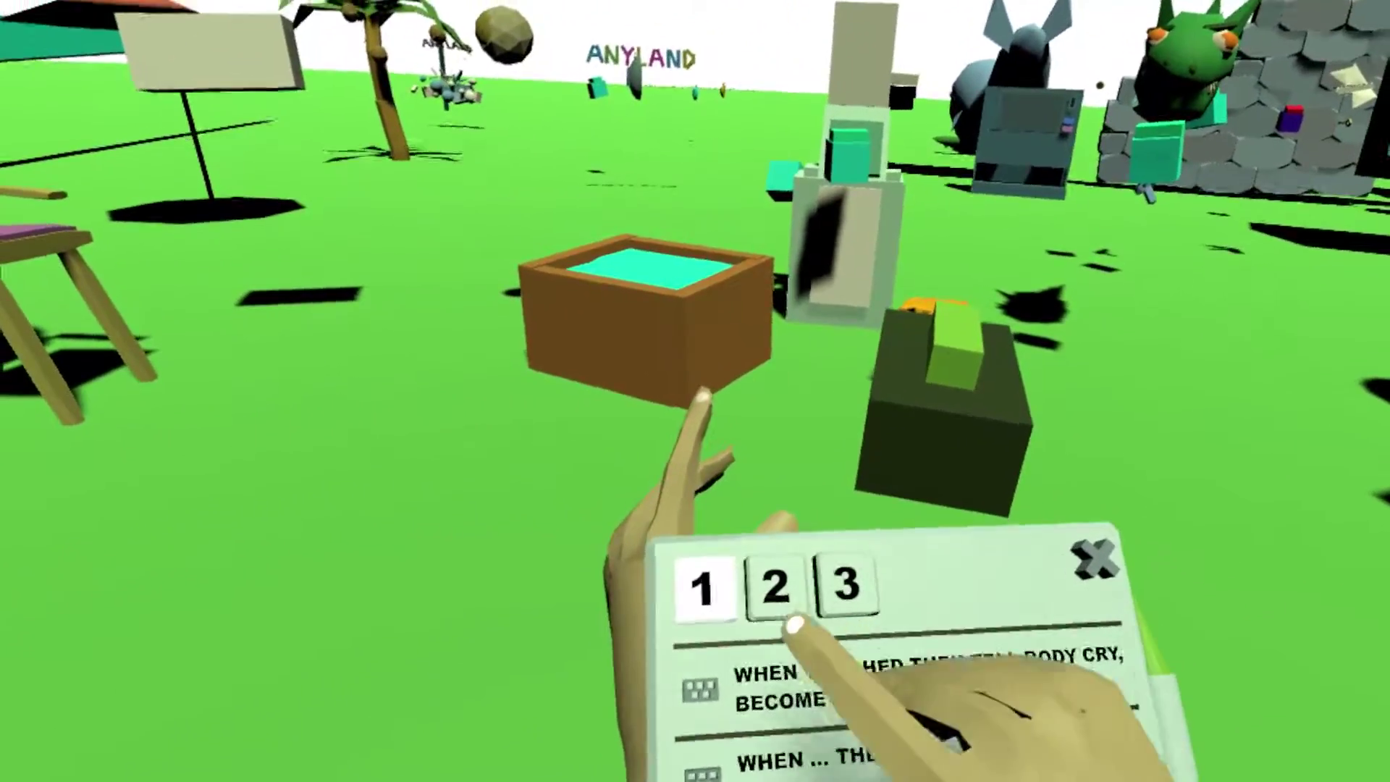
{"action": "left_click", "coordinate": [742, 633]}
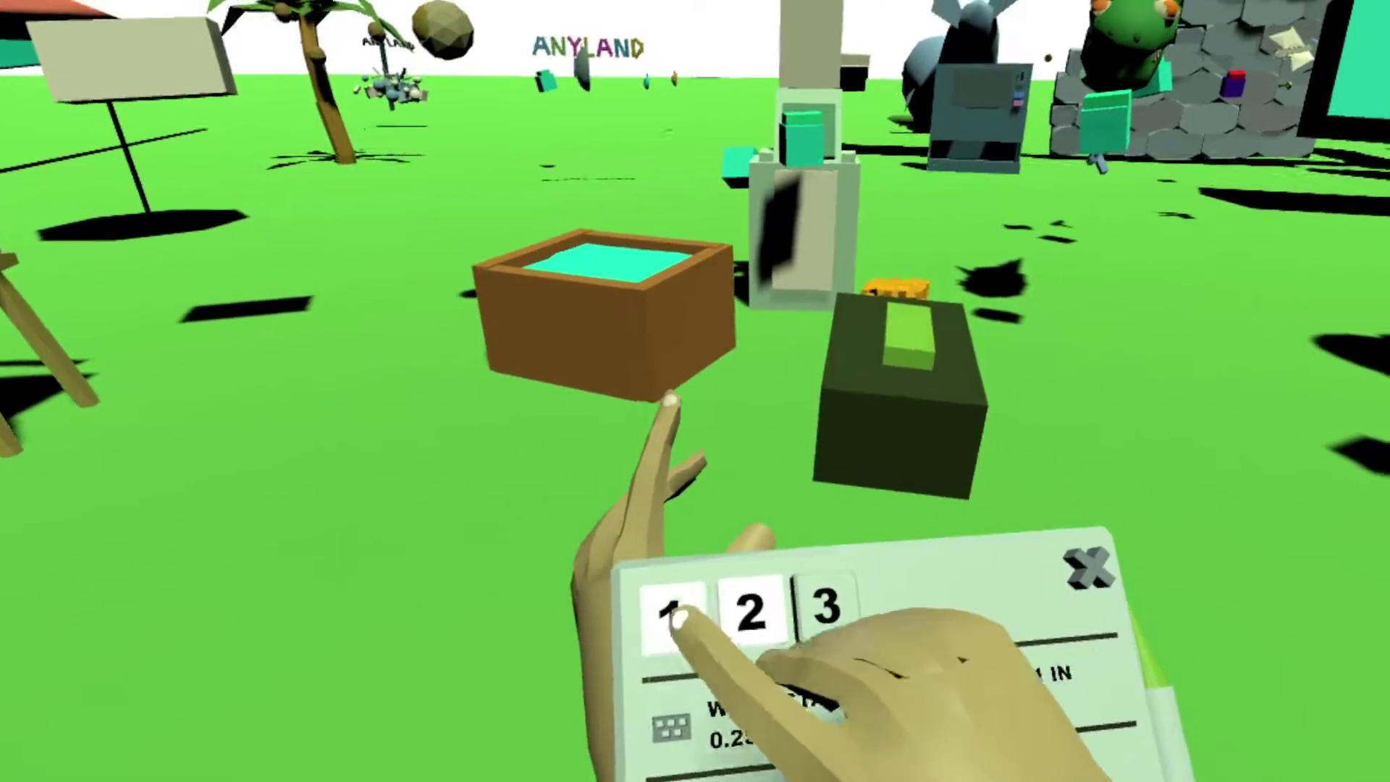
{"action": "left_click", "coordinate": [668, 554]}
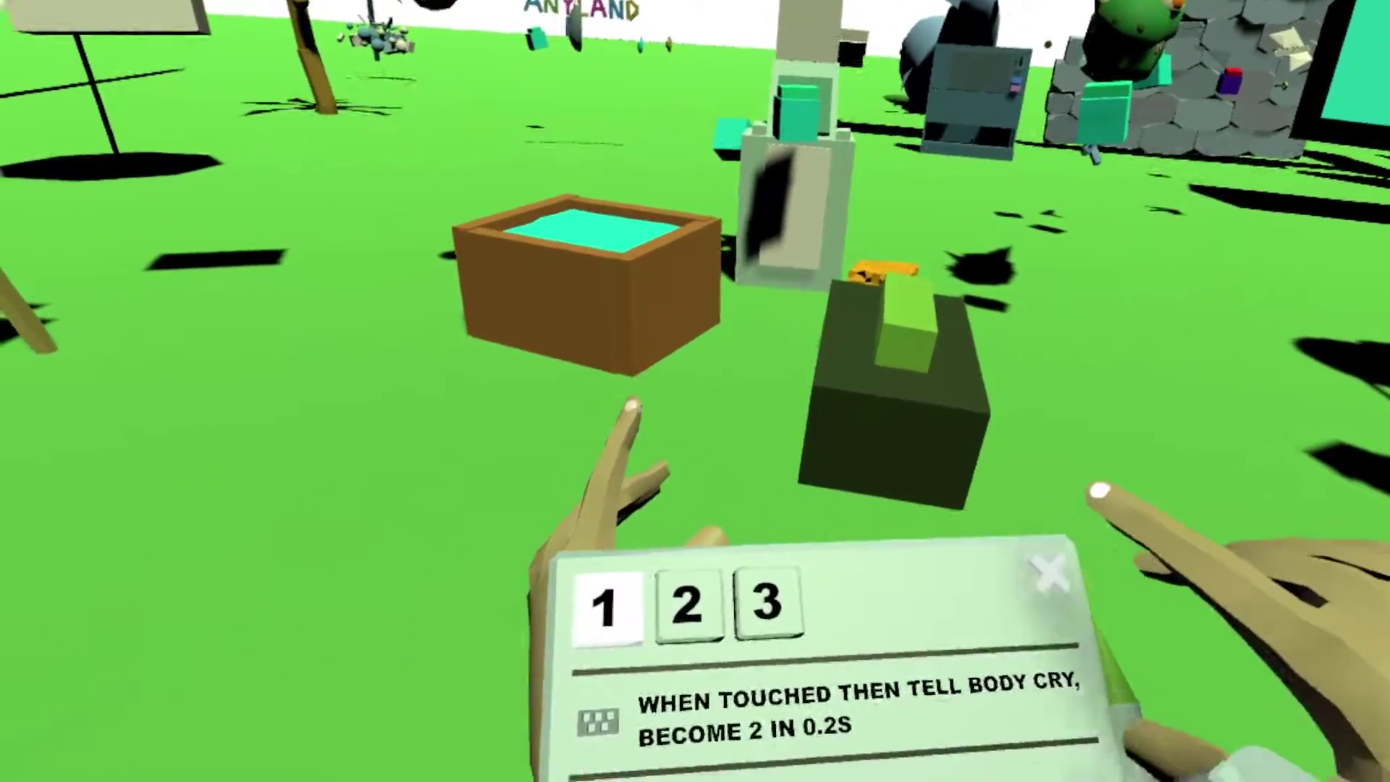
{"action": "left_click", "coordinate": [1049, 571]}
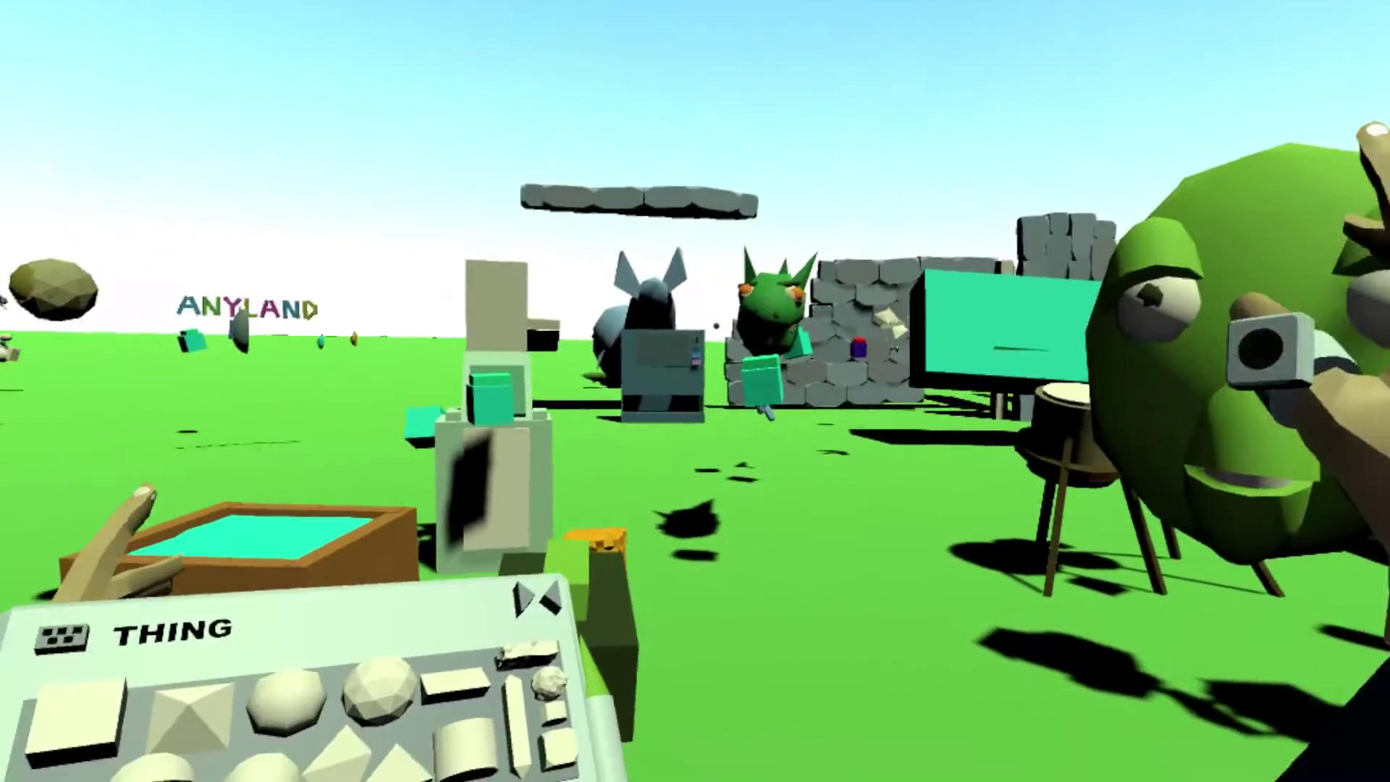
Step: Finish the dark box with the green button and attach it to the avatar's body
{"action": "left_click", "coordinate": [895, 769]}
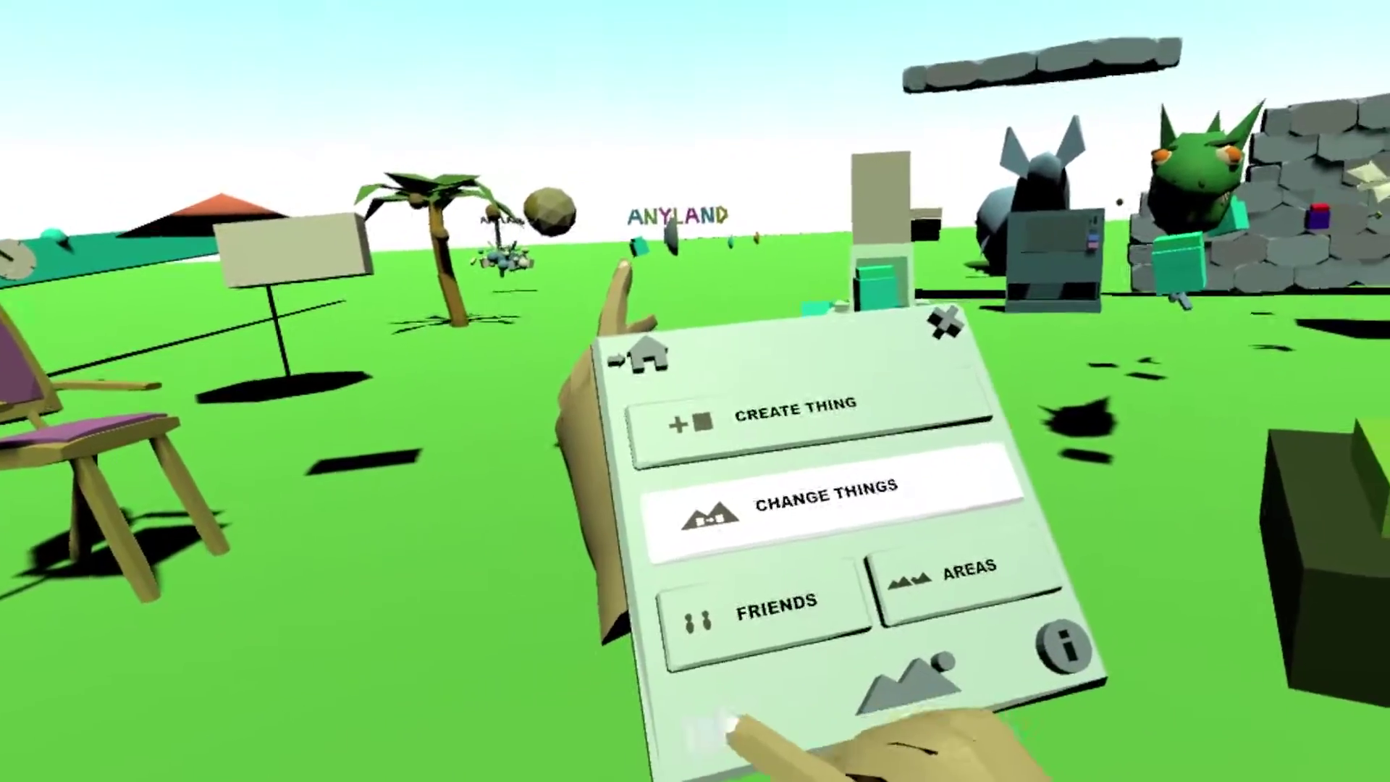
{"action": "left_click", "coordinate": [726, 720]}
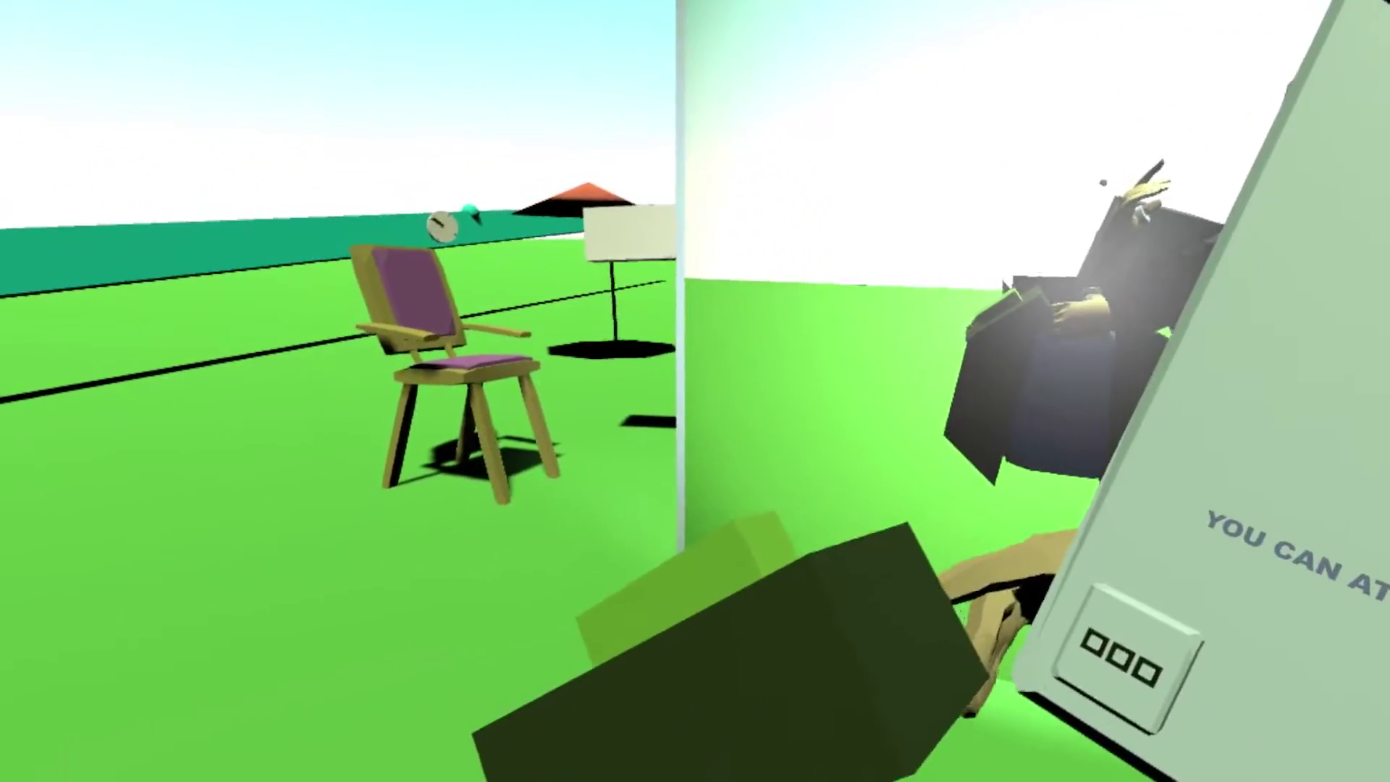
{"action": "left_click", "coordinate": [909, 466]}
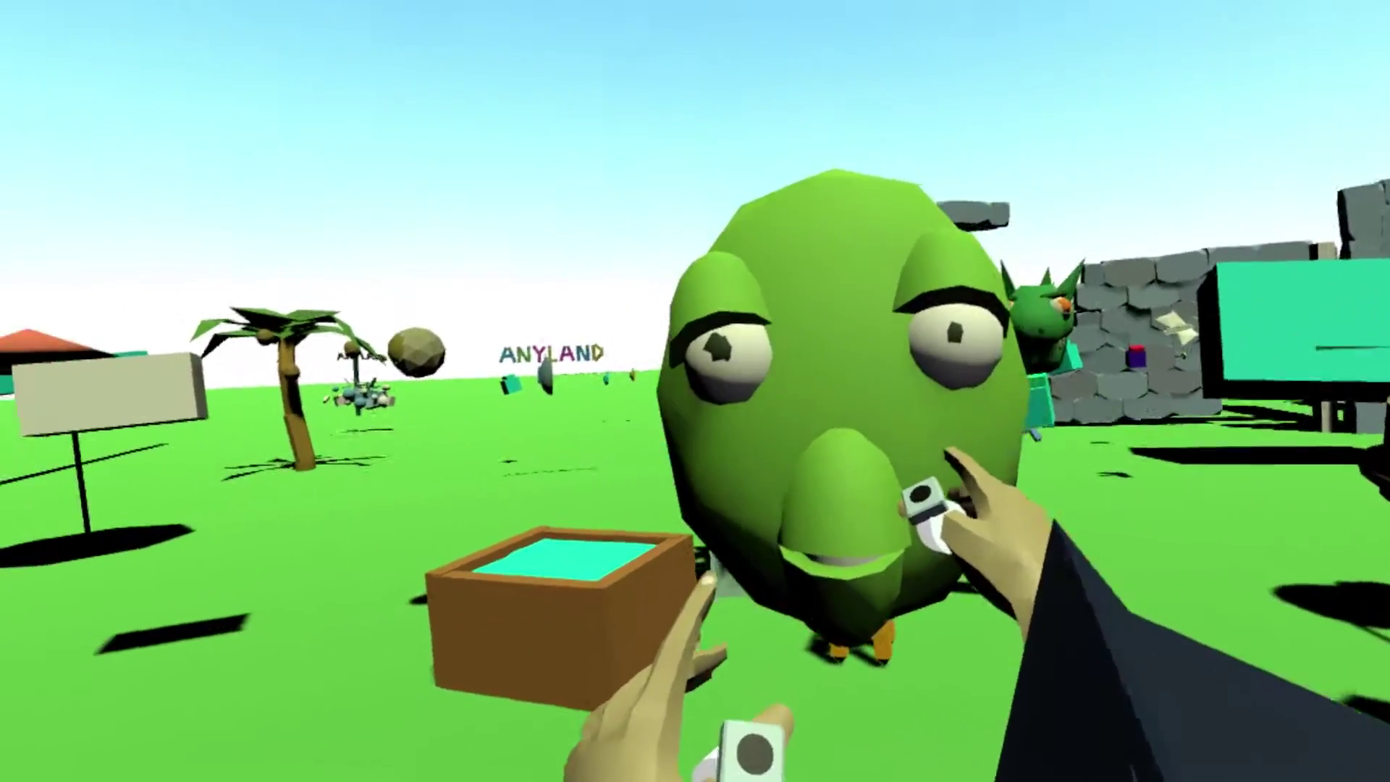
Step: Reopen the green face for editing and place a flat box between its eyes
{"action": "left_click", "coordinate": [847, 403]}
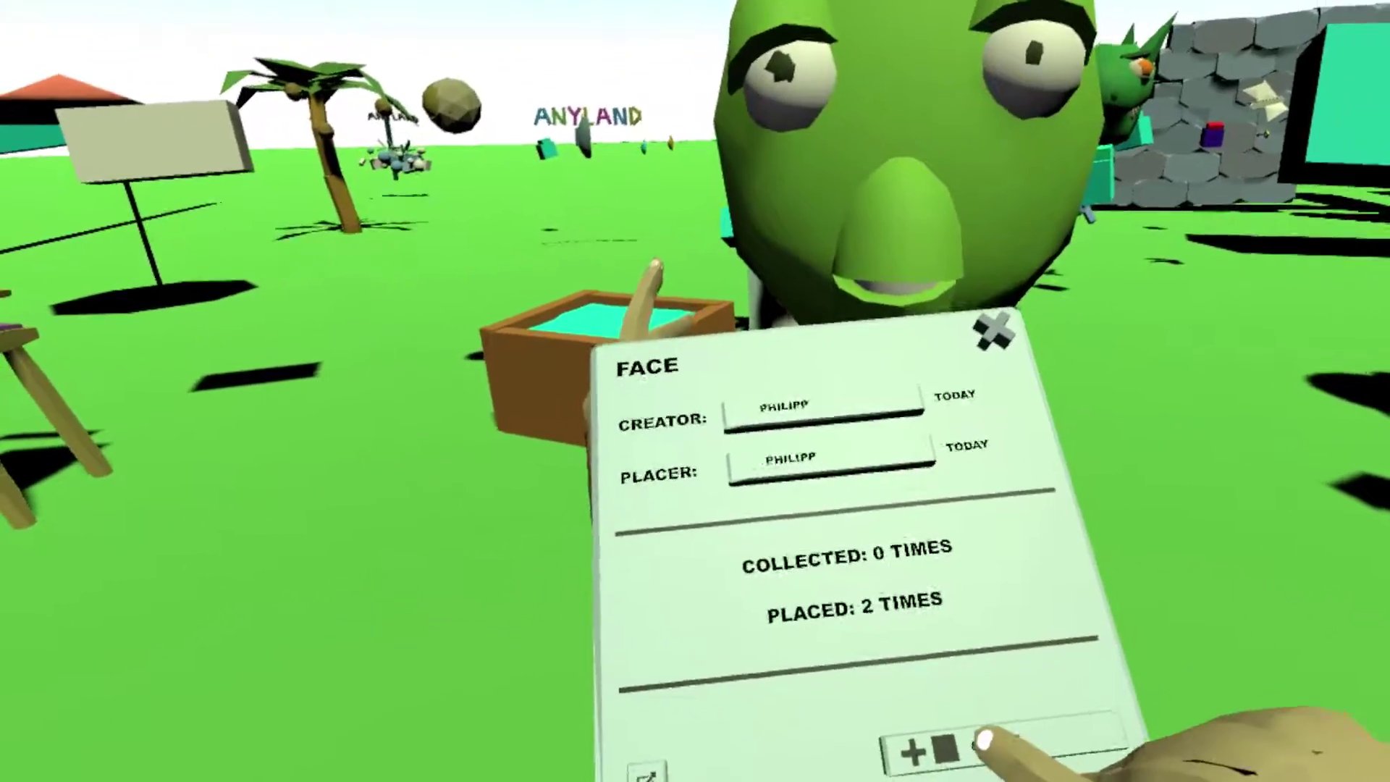
{"action": "left_click", "coordinate": [980, 740]}
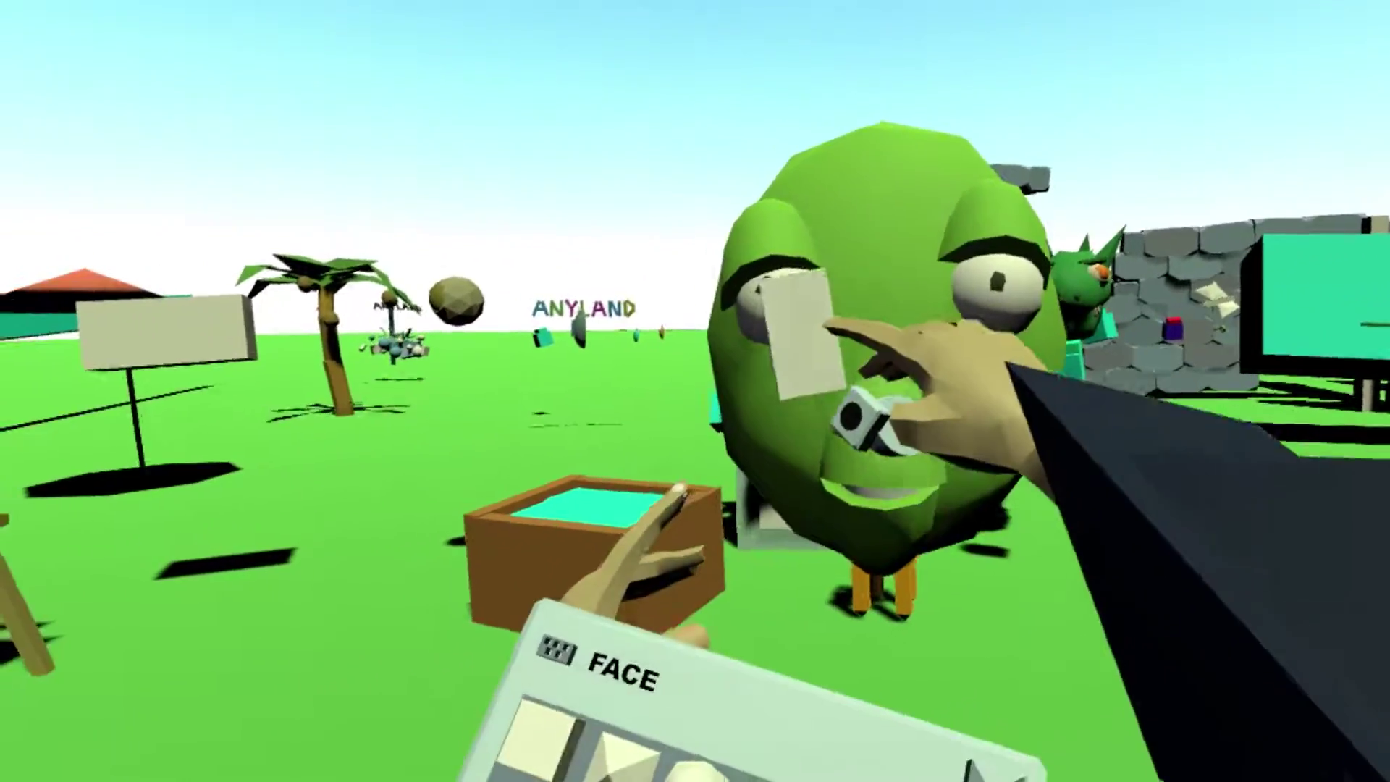
{"action": "left_click_drag", "start_coordinate": [829, 325], "coordinate": [940, 285]}
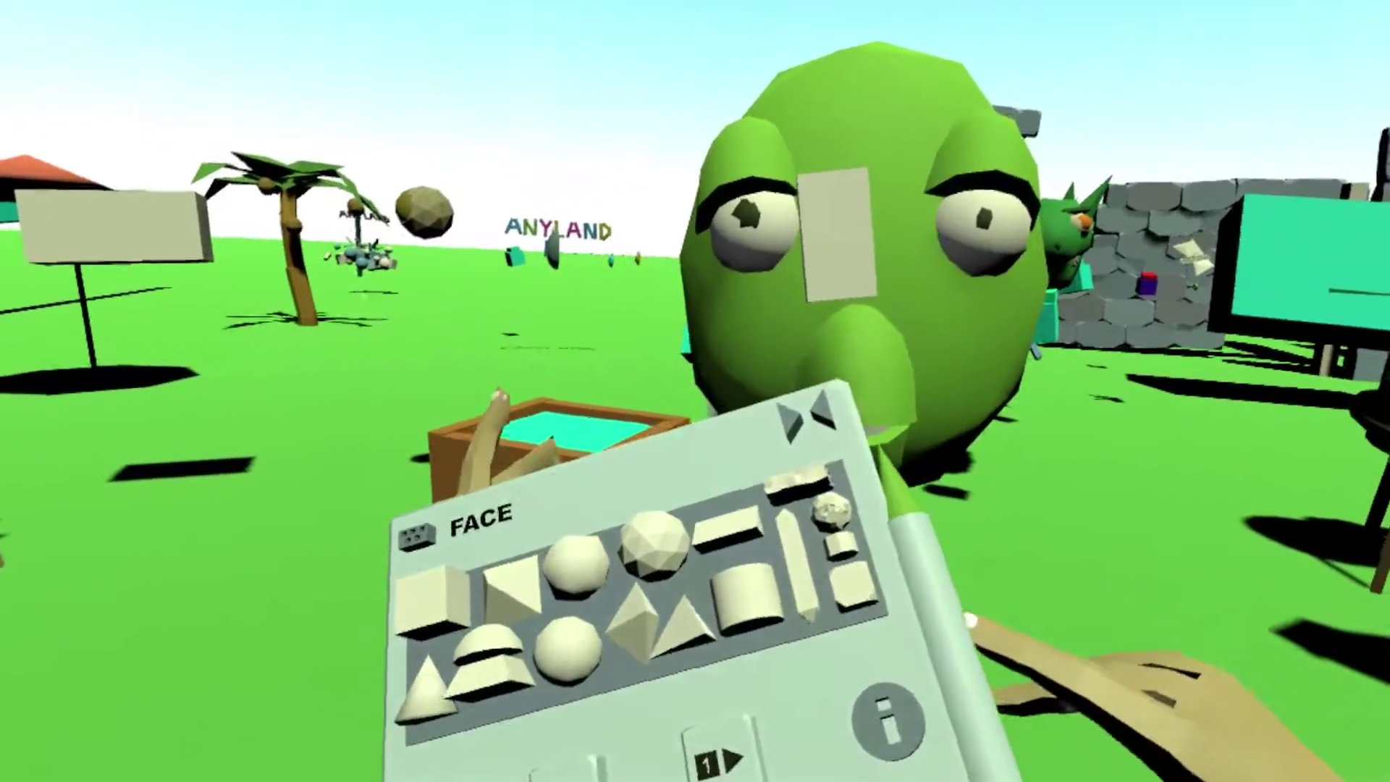
Step: Color the box between the face's eyes blue
{"action": "left_click", "coordinate": [968, 614]}
{"action": "left_click", "coordinate": [960, 537]}
{"action": "left_click", "coordinate": [760, 409]}
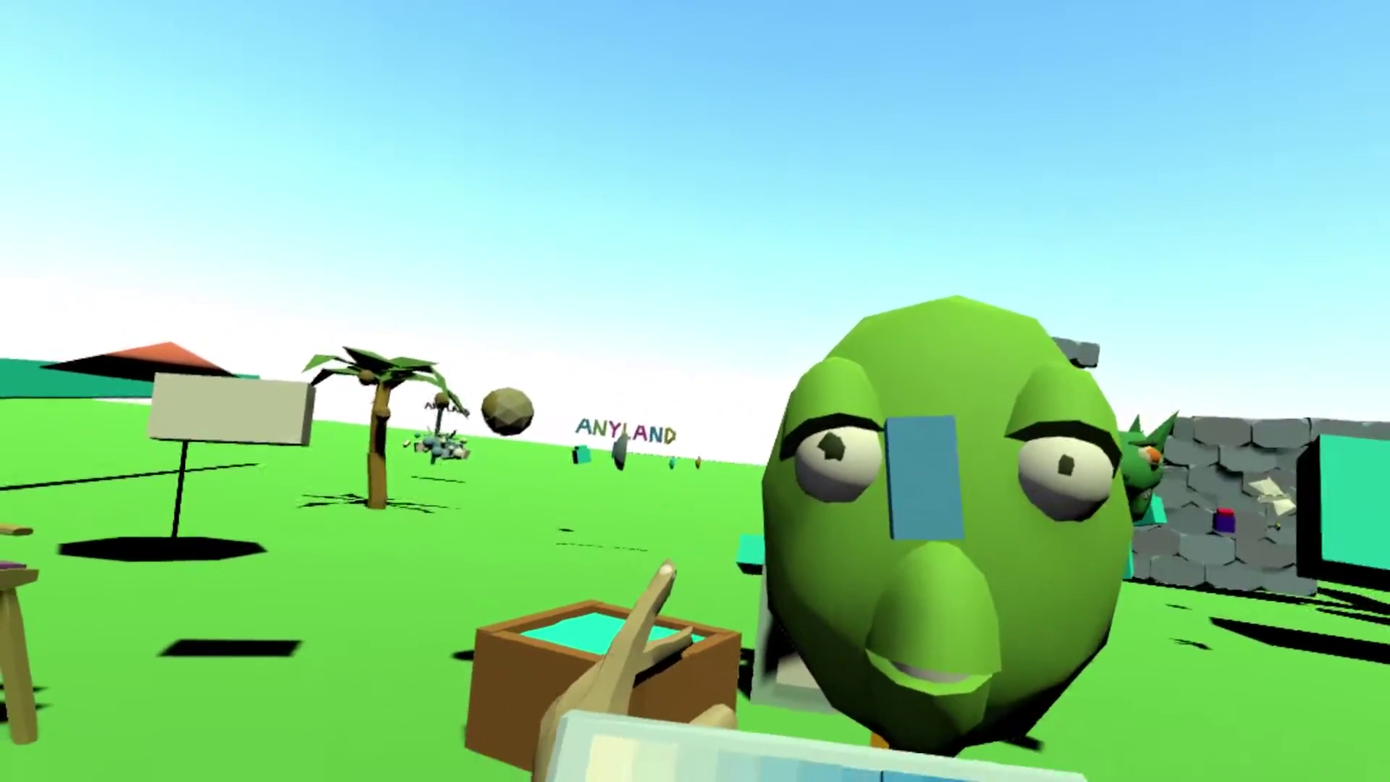
Step: Apply a particle effect to the flat box between the face's eyes and color the box dark
{"action": "left_click", "coordinate": [1151, 532]}
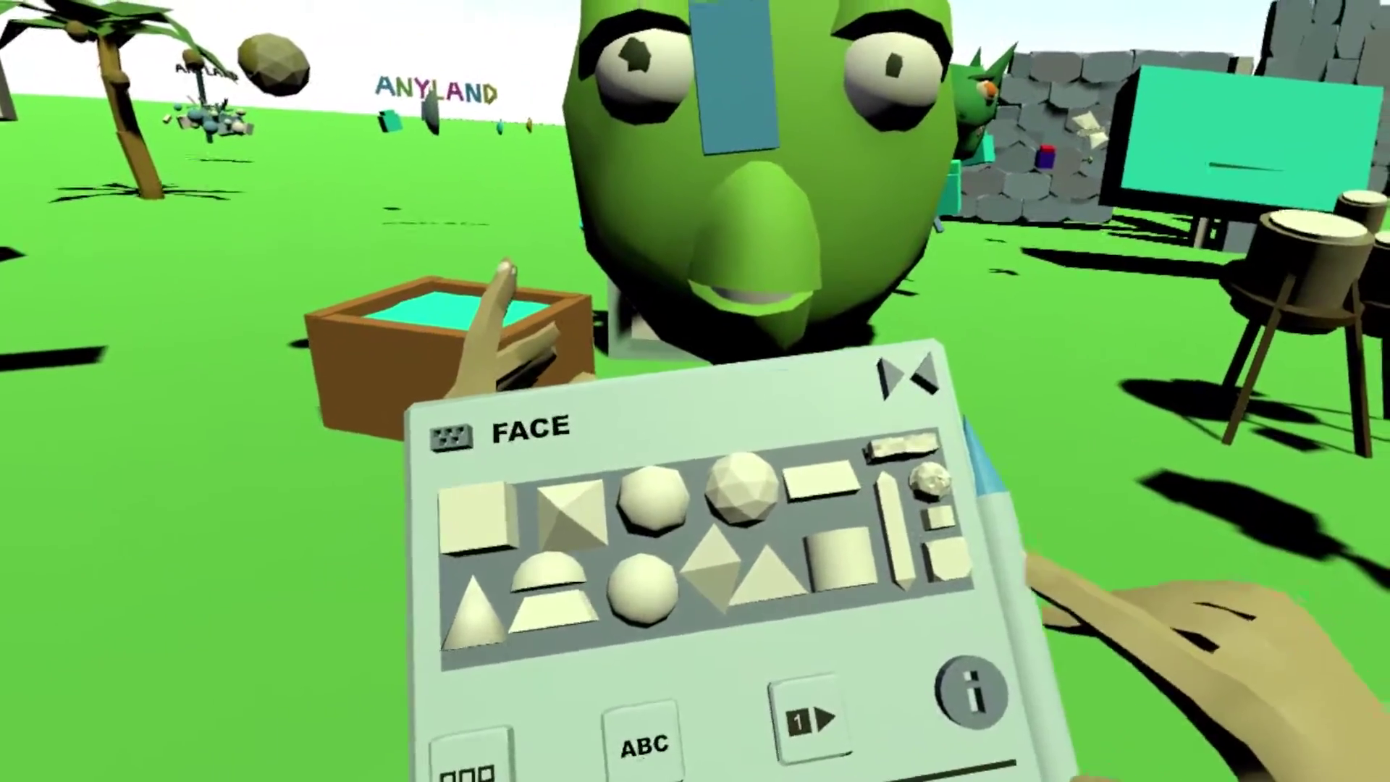
{"action": "left_click", "coordinate": [1205, 528]}
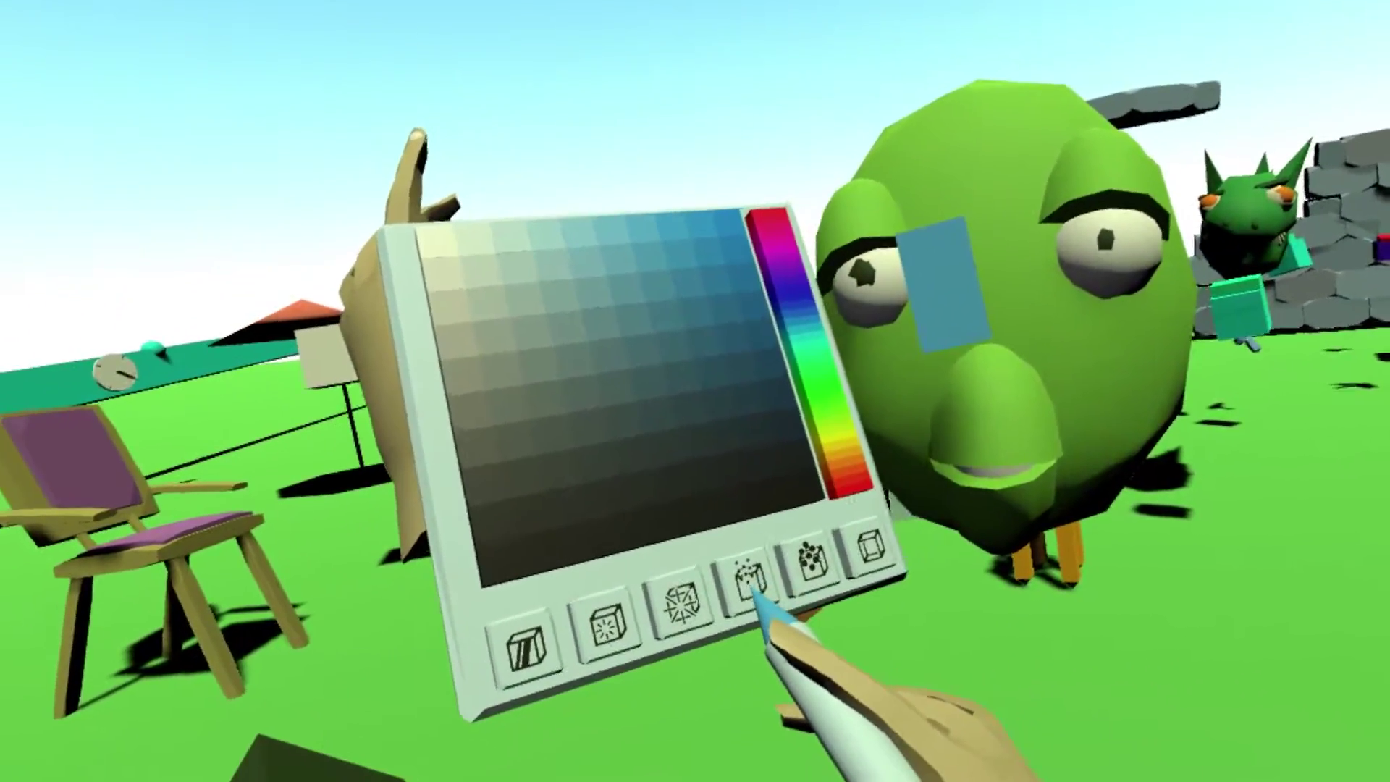
{"action": "left_click", "coordinate": [742, 590]}
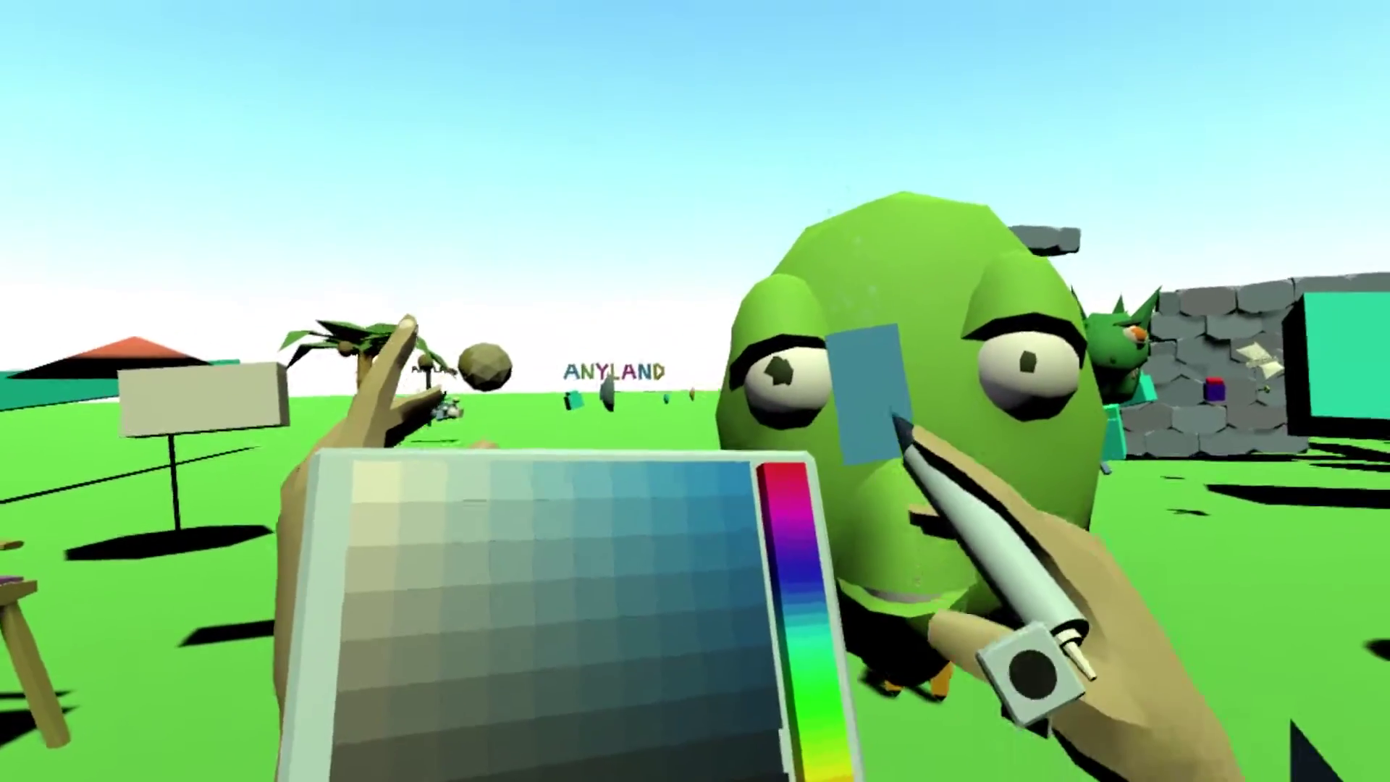
{"action": "left_click", "coordinate": [894, 415]}
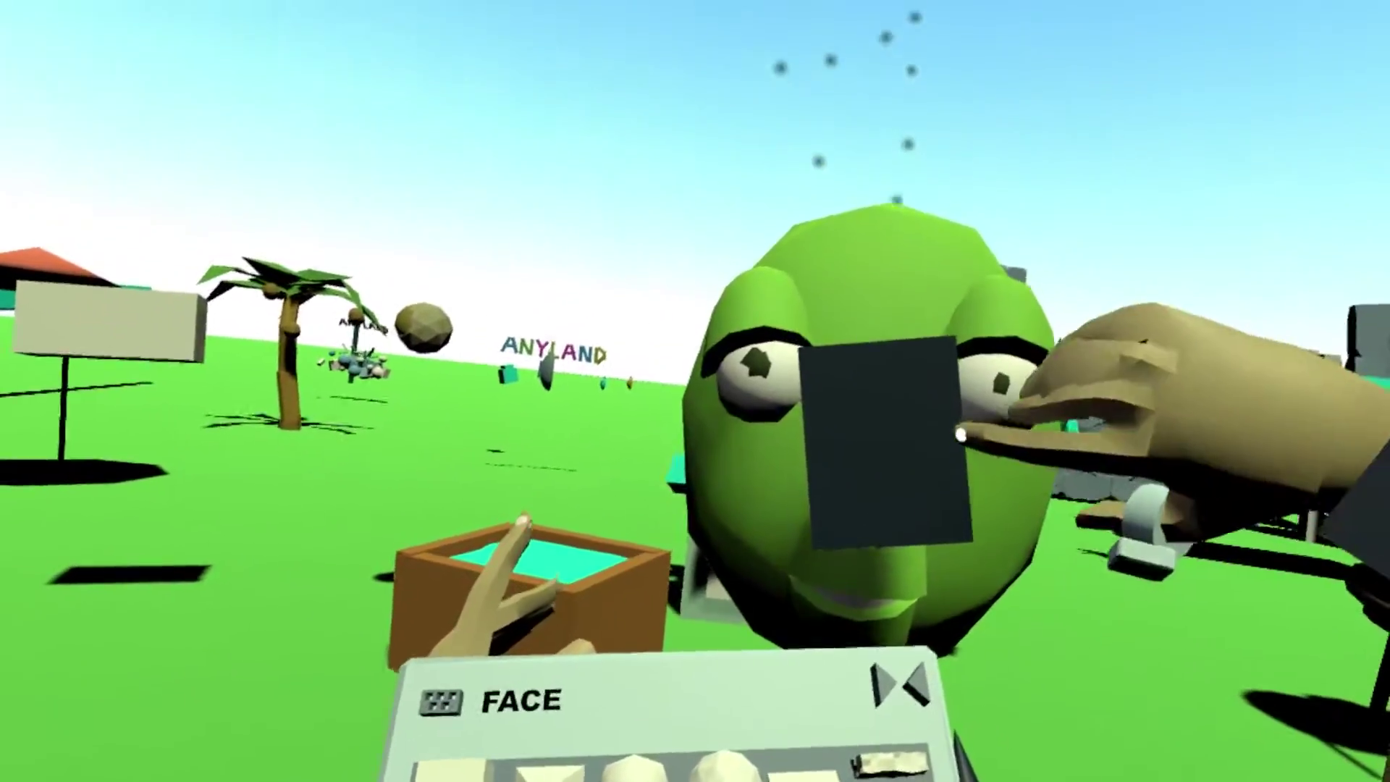
Step: Turn the dark box so its particles fall downward and place it in front of the face's left eye
{"action": "left_click_drag", "start_coordinate": [962, 435], "coordinate": [1071, 466]}
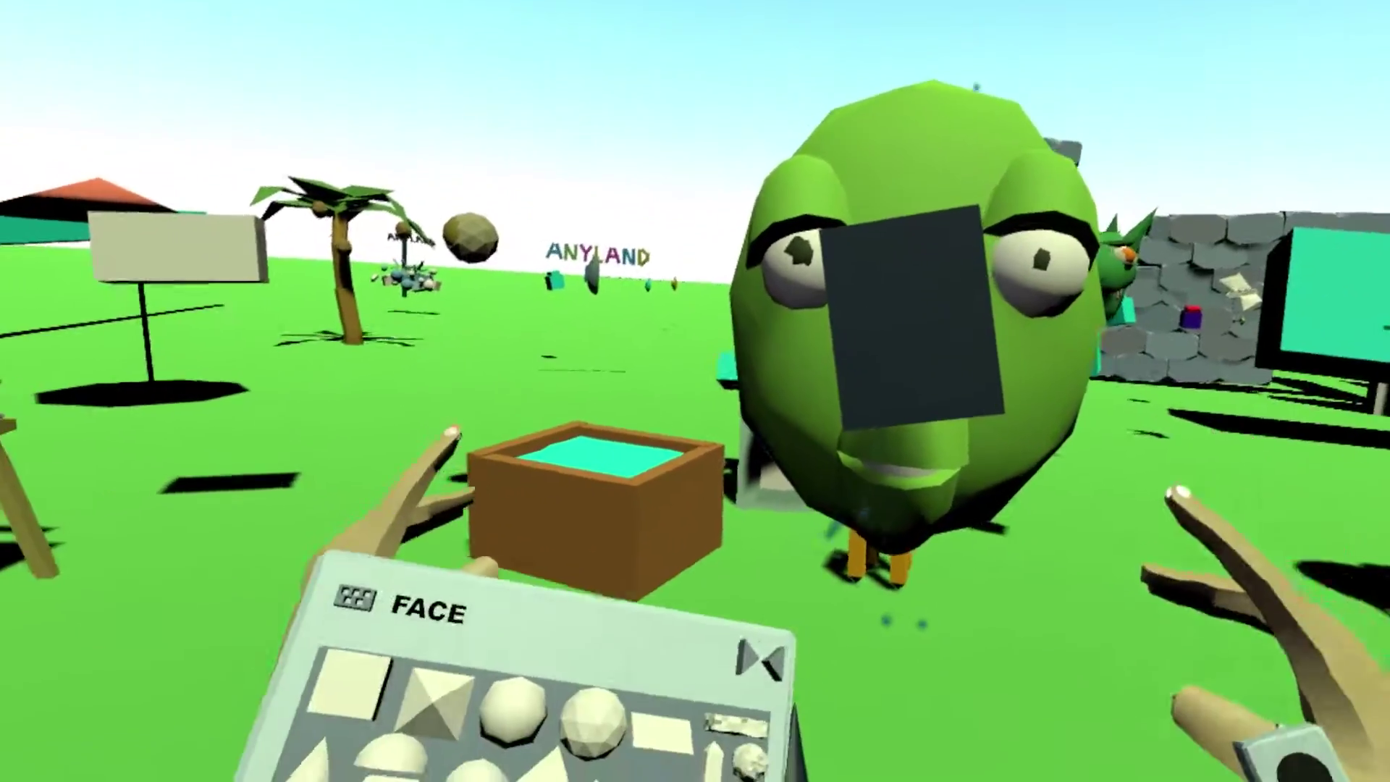
{"action": "left_click_drag", "start_coordinate": [1023, 393], "coordinate": [945, 409]}
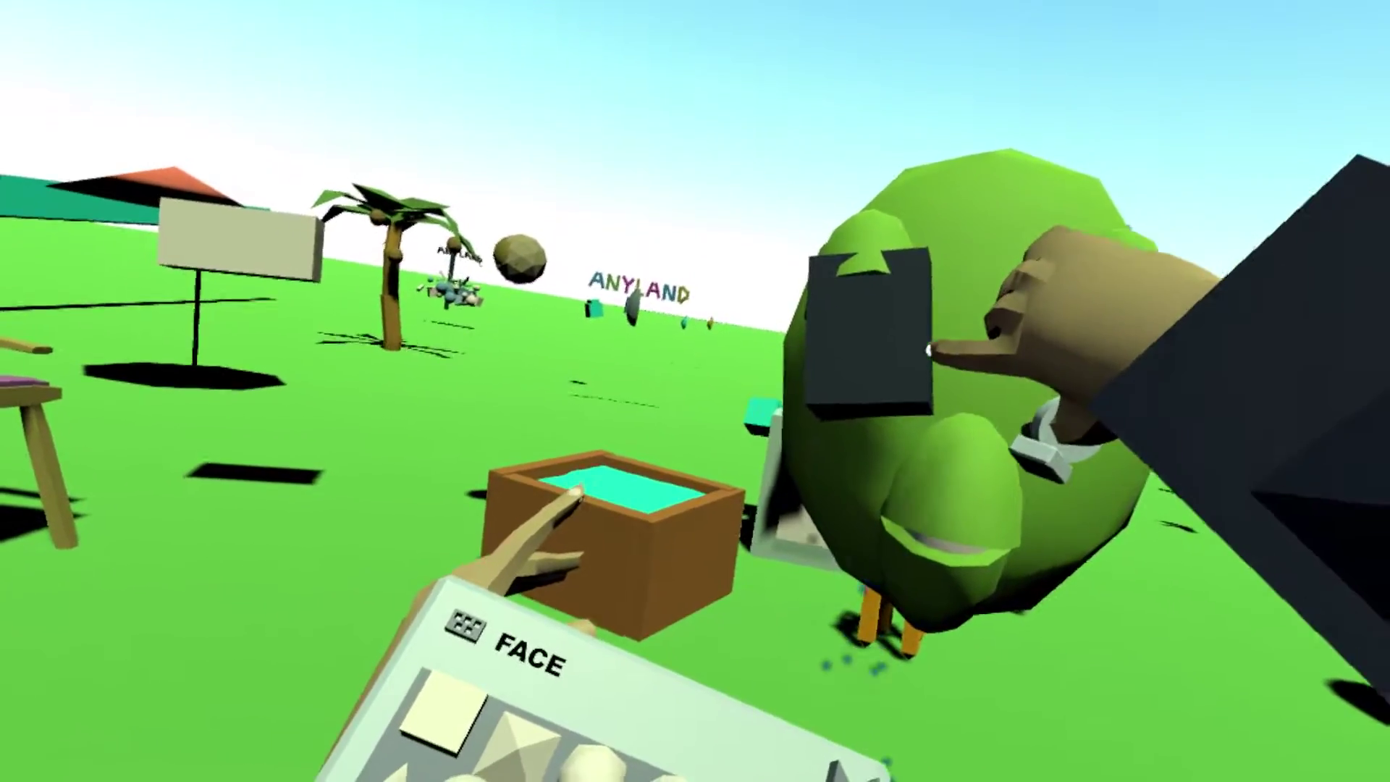
{"action": "left_click_drag", "start_coordinate": [934, 343], "coordinate": [945, 511]}
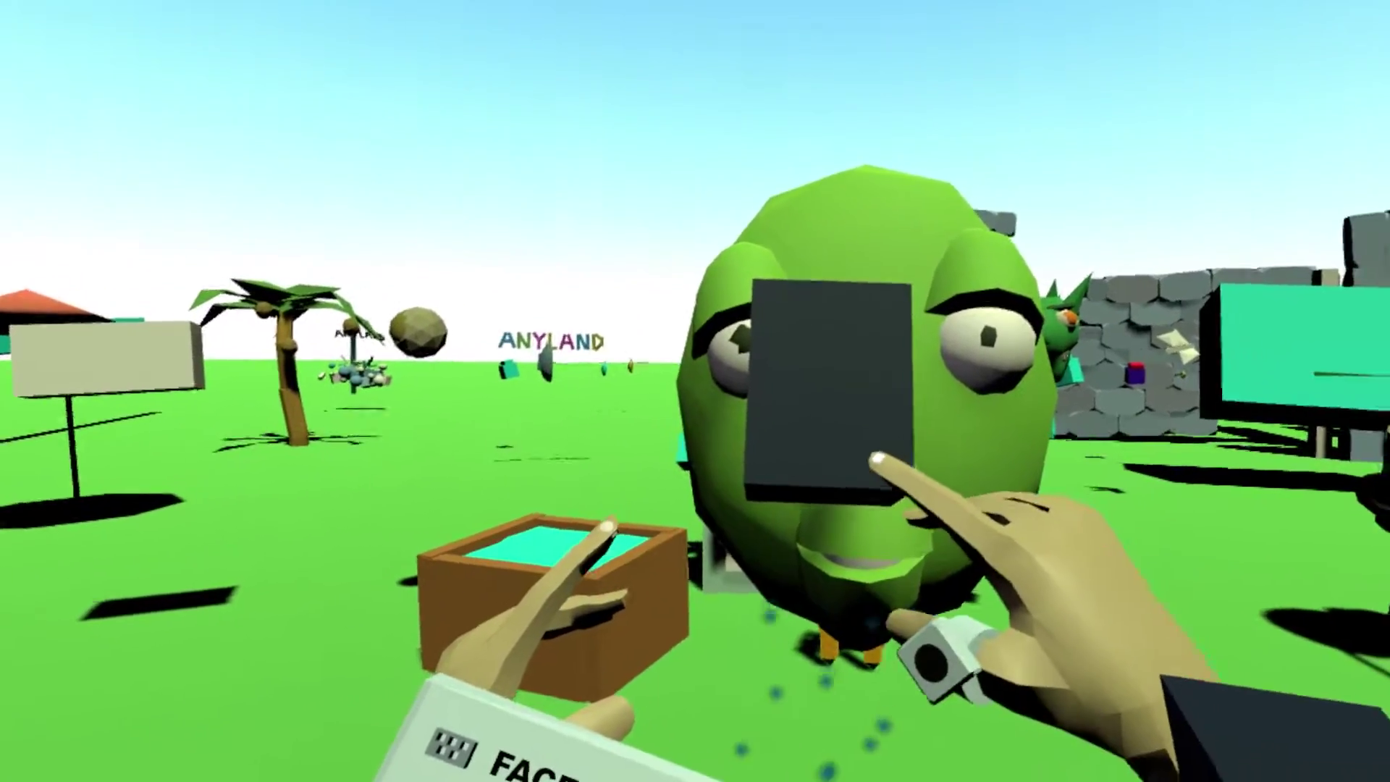
{"action": "left_click_drag", "start_coordinate": [876, 458], "coordinate": [1032, 428]}
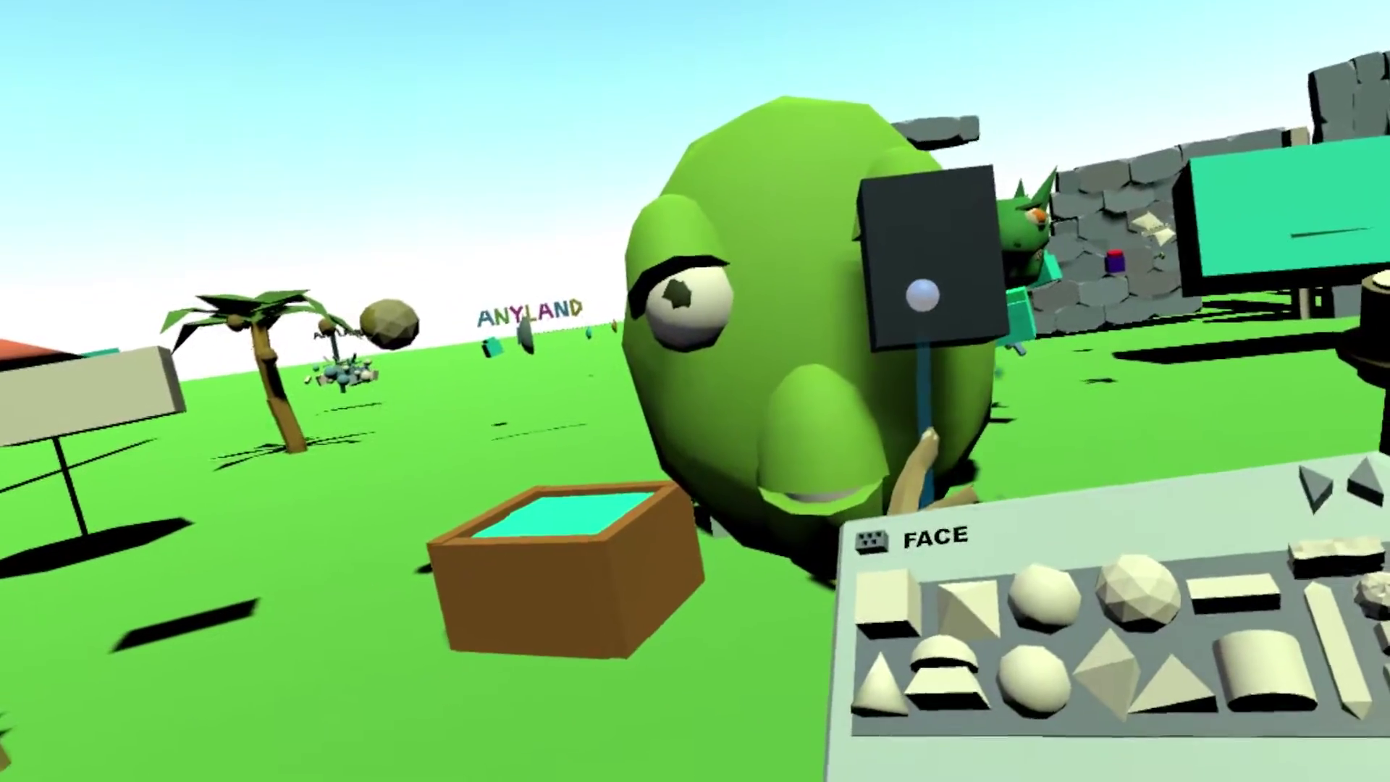
Step: Set up two states for the dark box: tucked into the eye as a tiny dot in state 1, large in front of it in state 2
{"action": "left_click", "coordinate": [886, 357]}
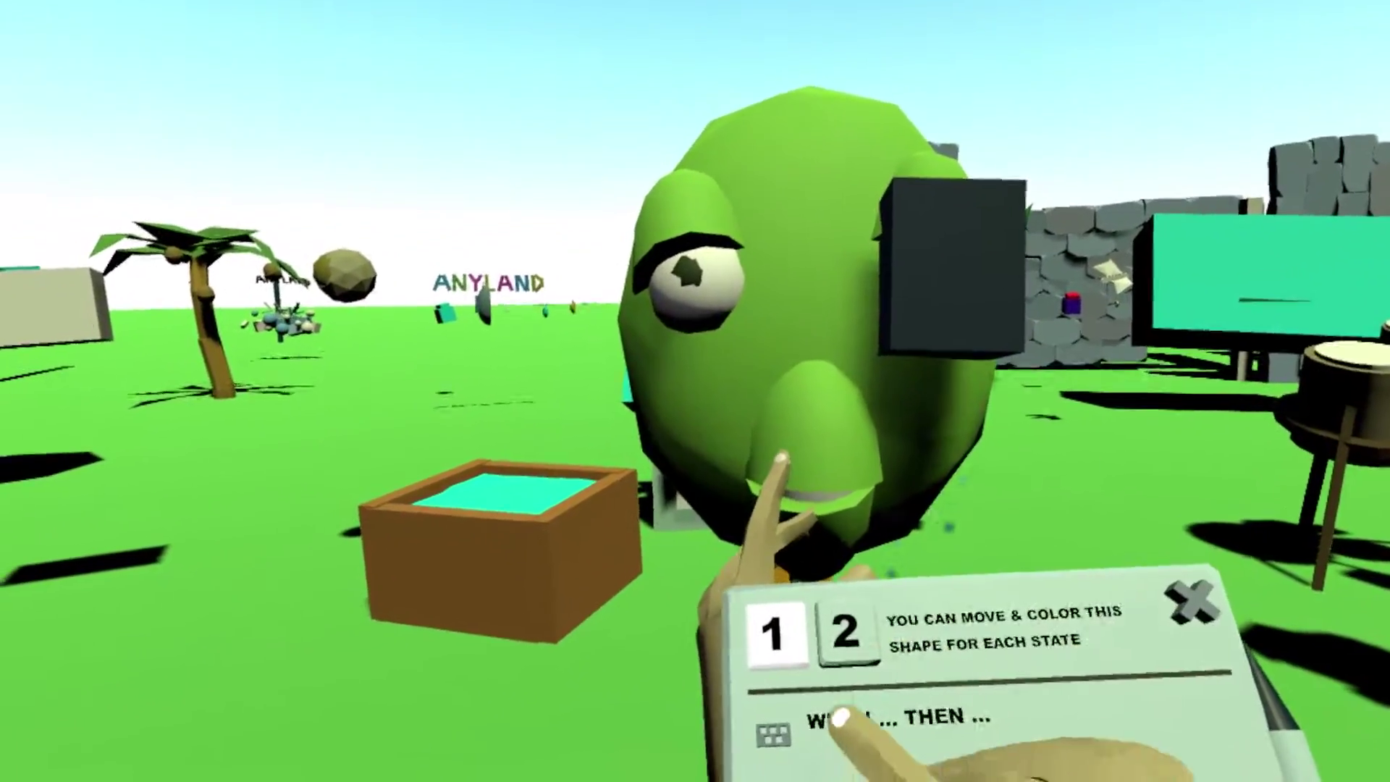
{"action": "left_click", "coordinate": [814, 648]}
{"action": "left_click", "coordinate": [867, 616]}
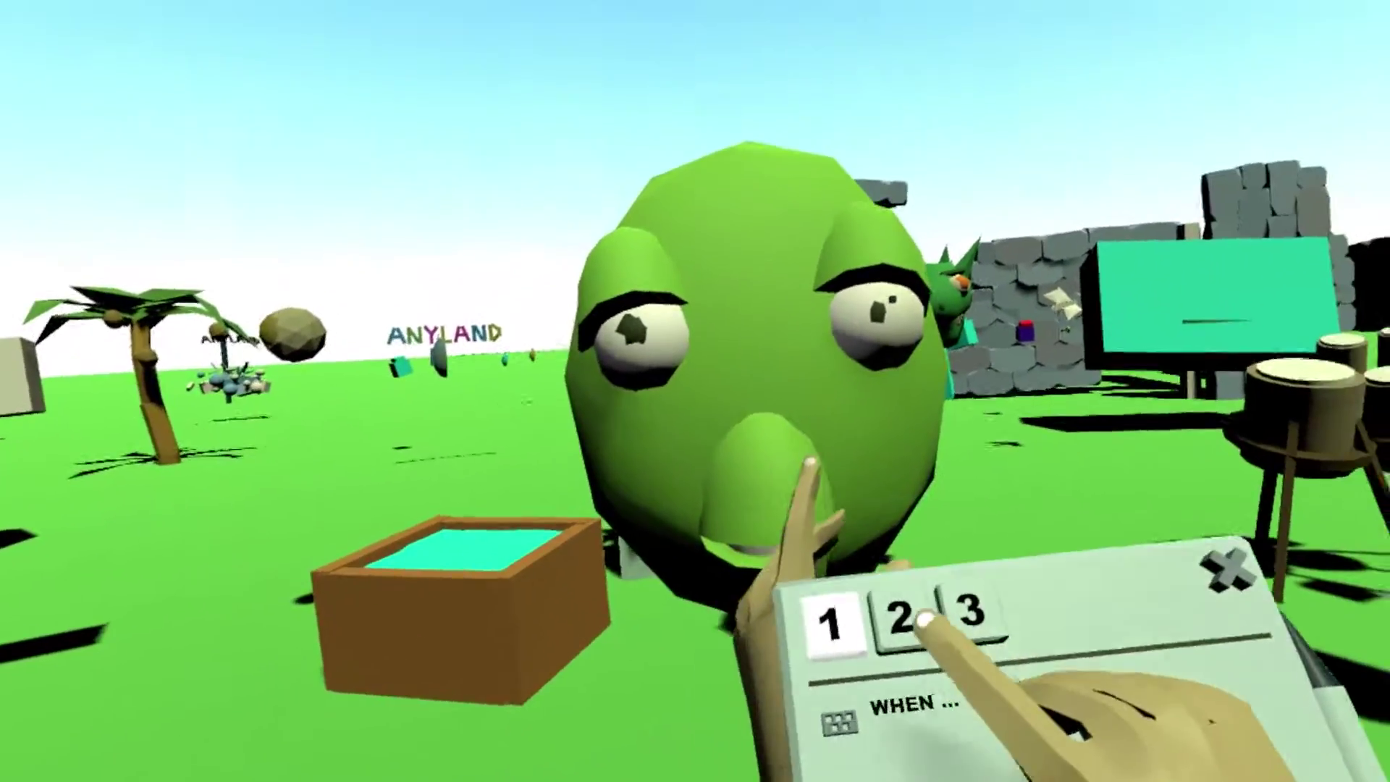
{"action": "left_click", "coordinate": [954, 684]}
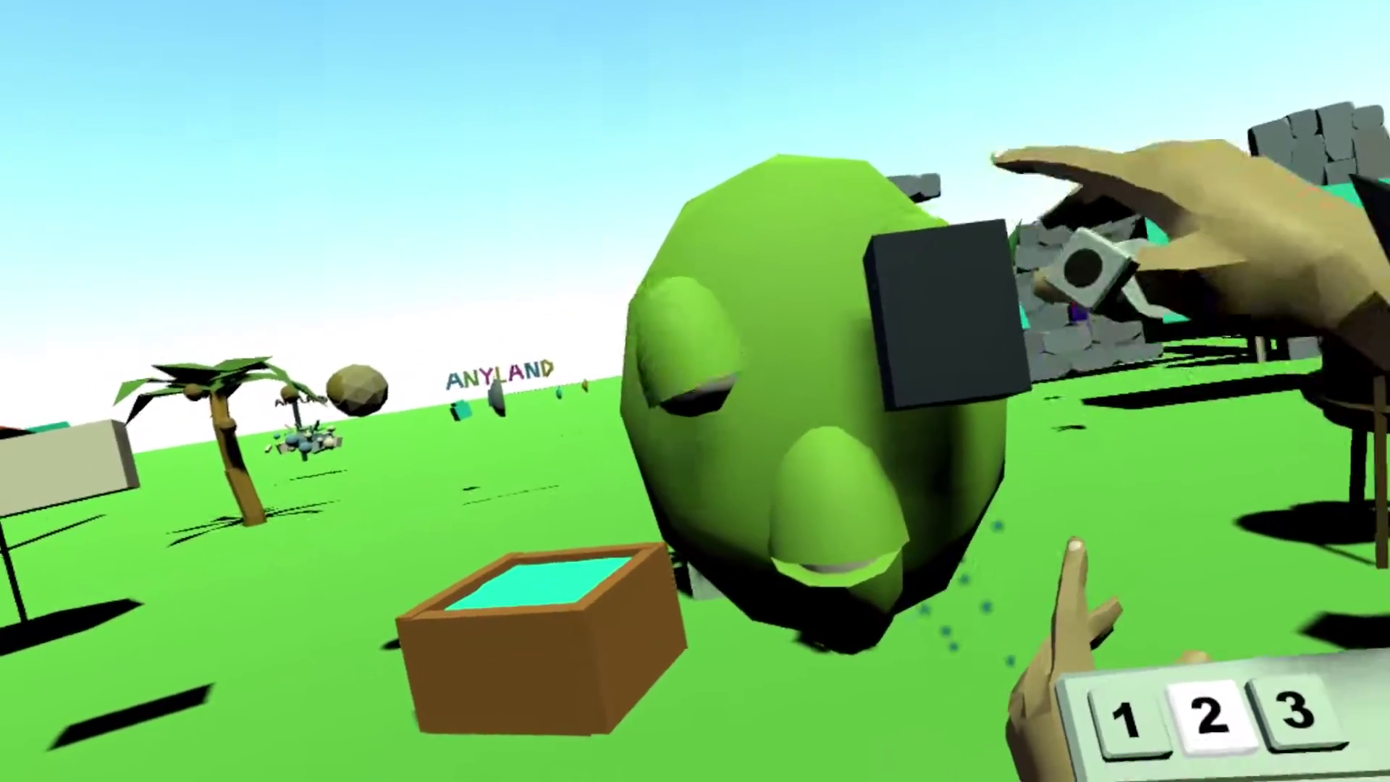
{"action": "left_click", "coordinate": [1133, 723]}
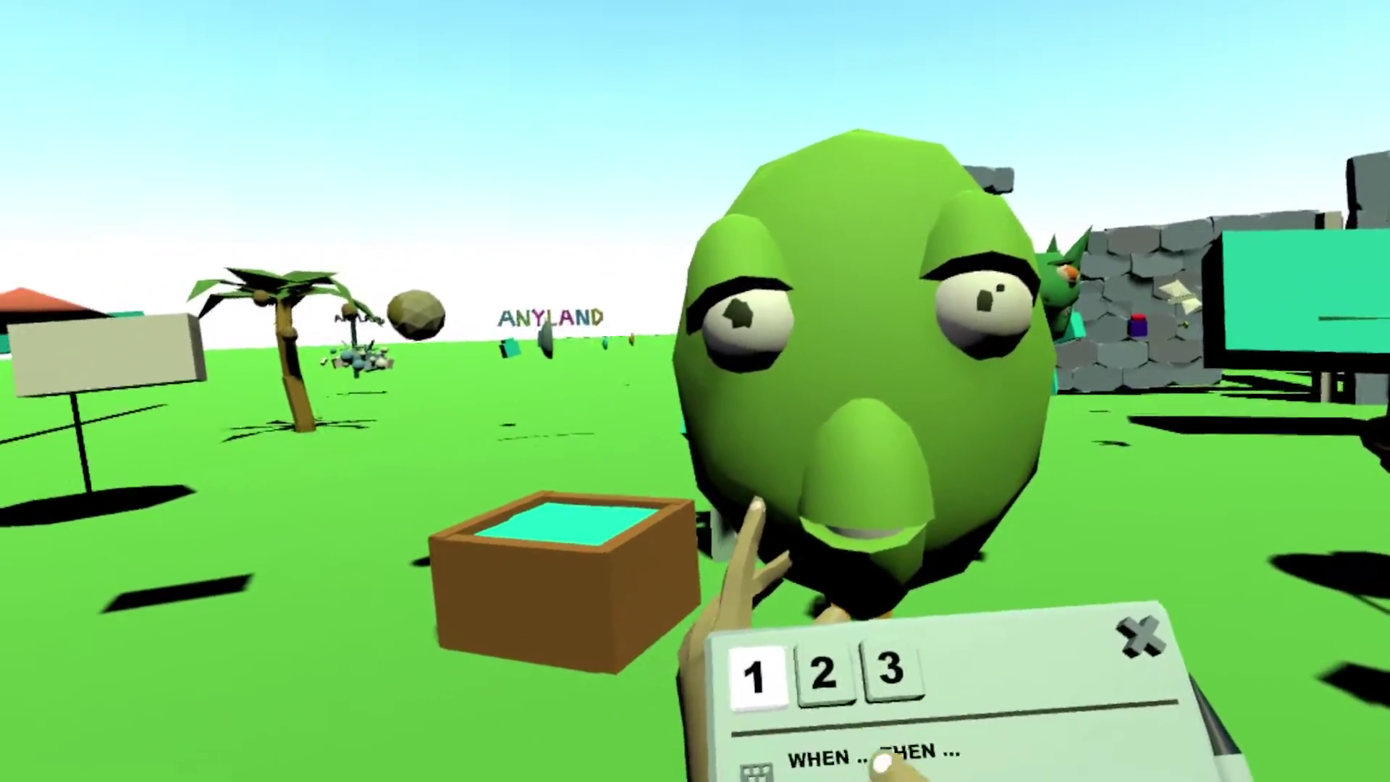
Step: Script the box's state 1 with "when told by body cry then become 2 in 0.2s"
{"action": "left_click", "coordinate": [868, 753]}
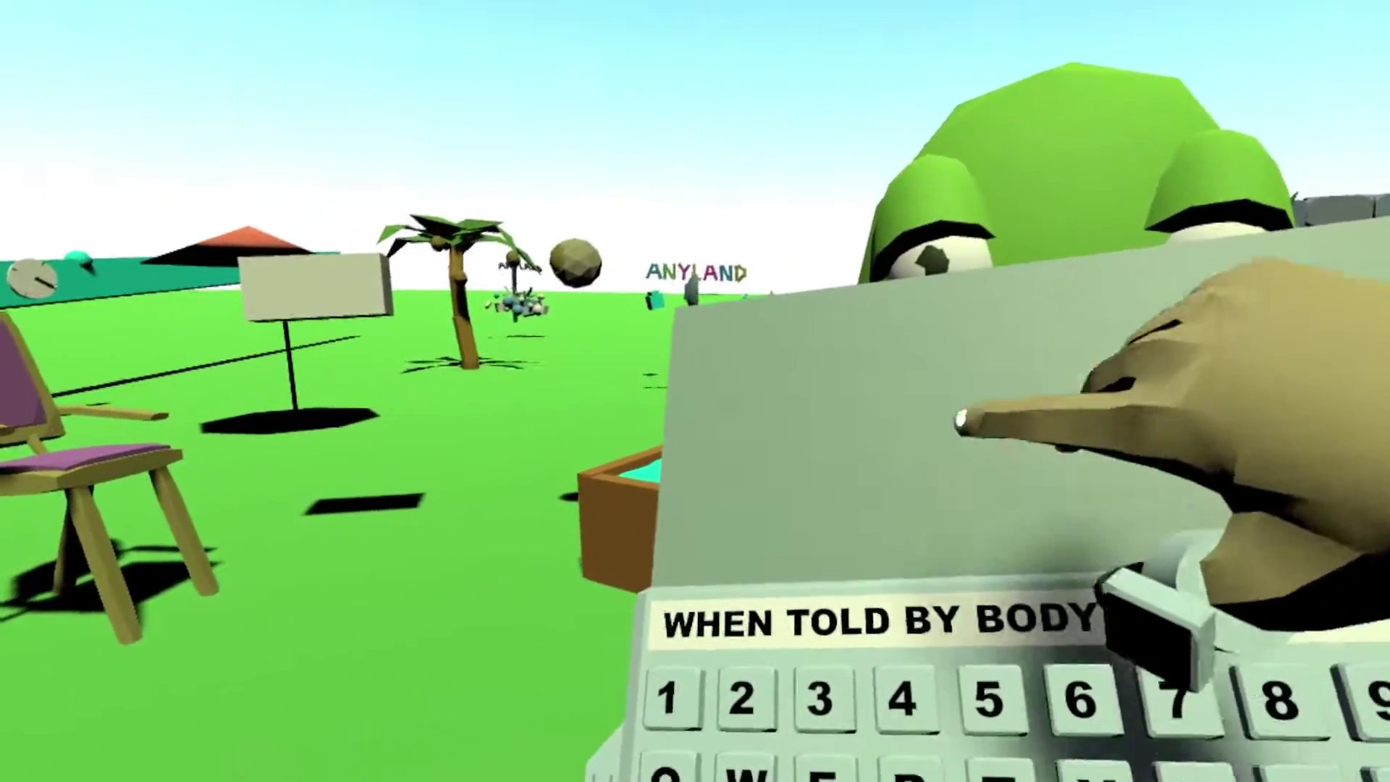
{"action": "left_click", "coordinate": [905, 590]}
{"action": "type", "text": "C"}
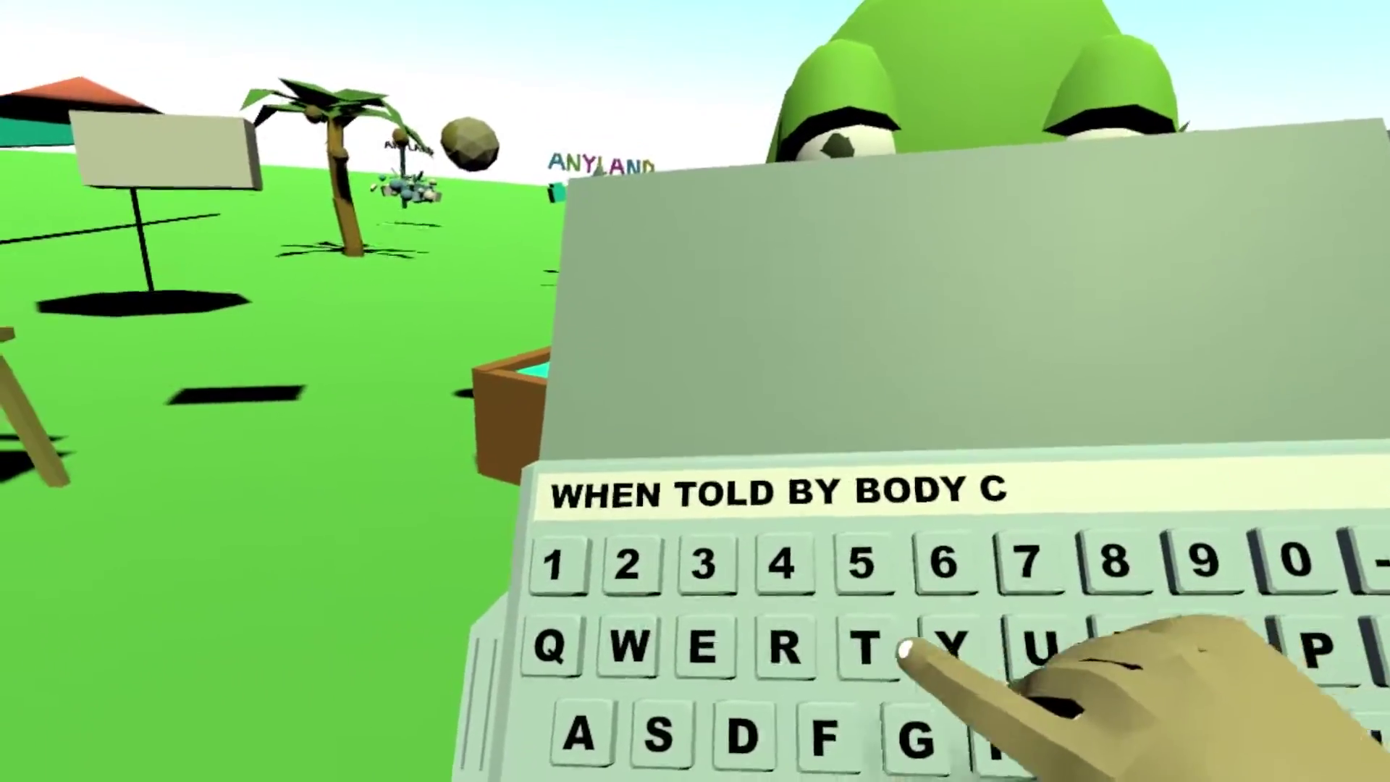
{"action": "type", "text": "RY "}
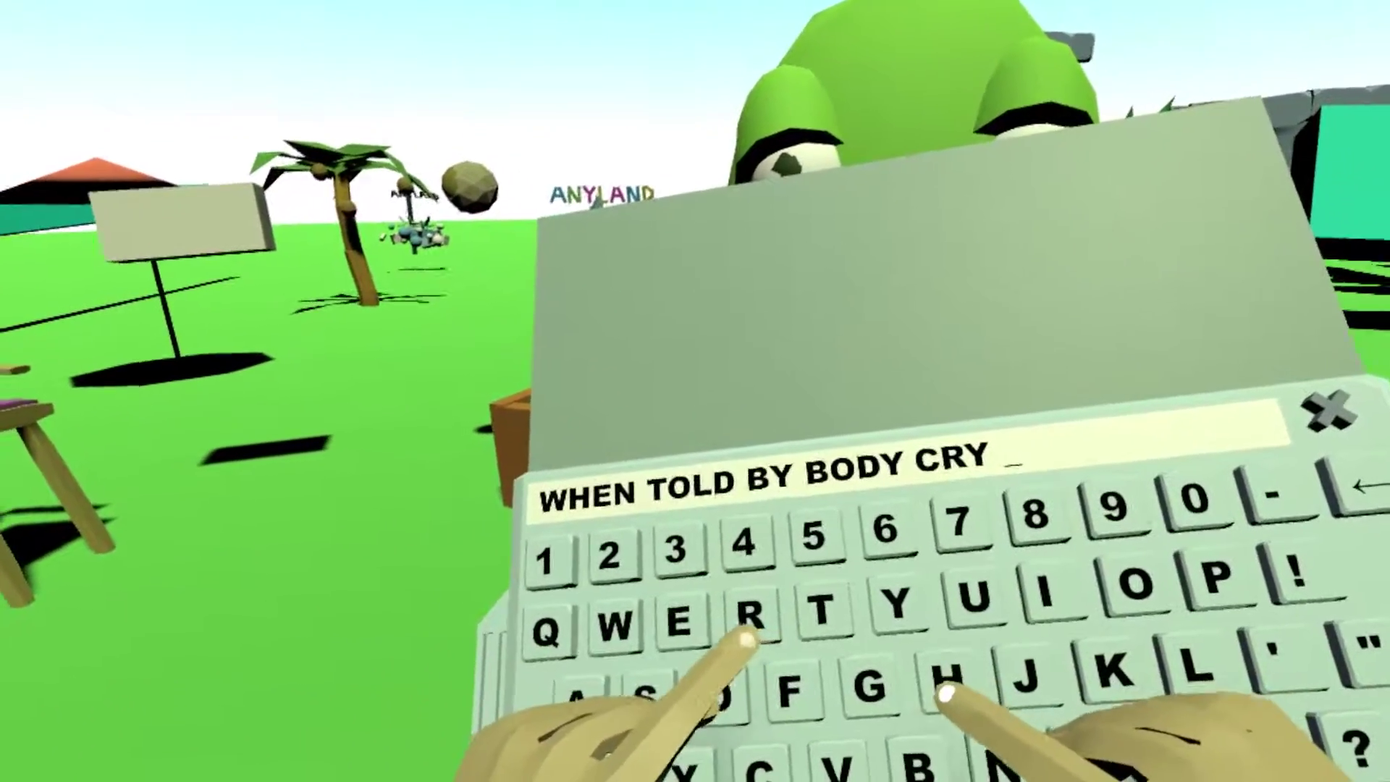
{"action": "type", "text": "THEN BECOME 2"}
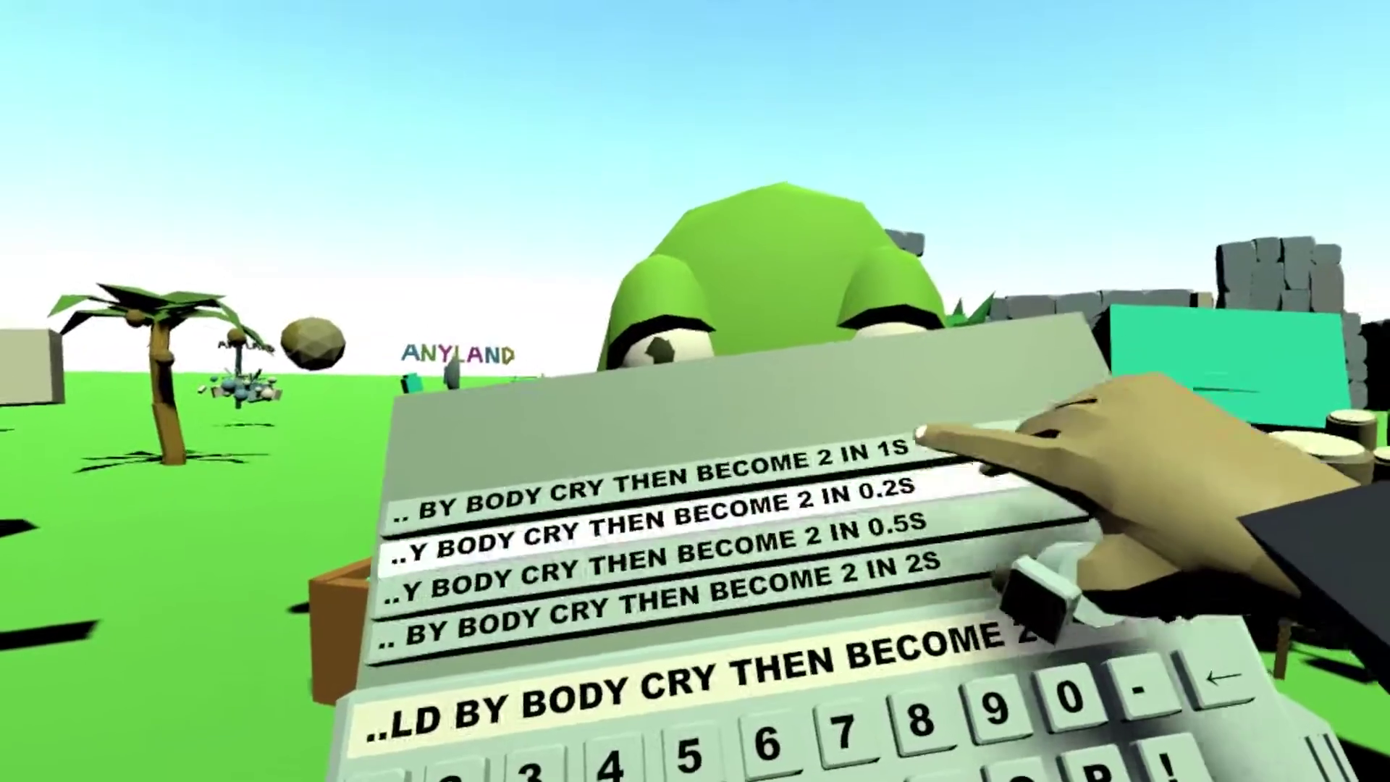
{"action": "left_click", "coordinate": [934, 484]}
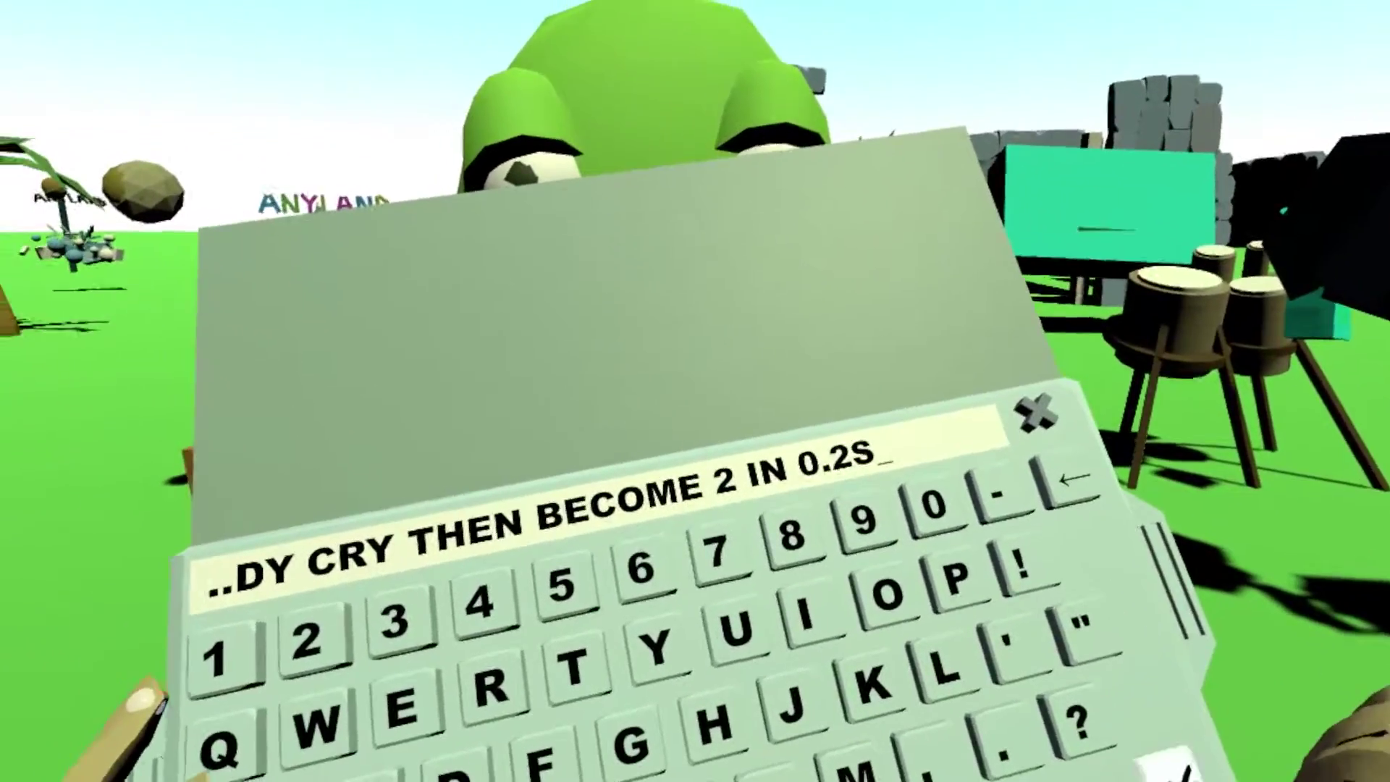
{"action": "left_click", "coordinate": [1173, 764]}
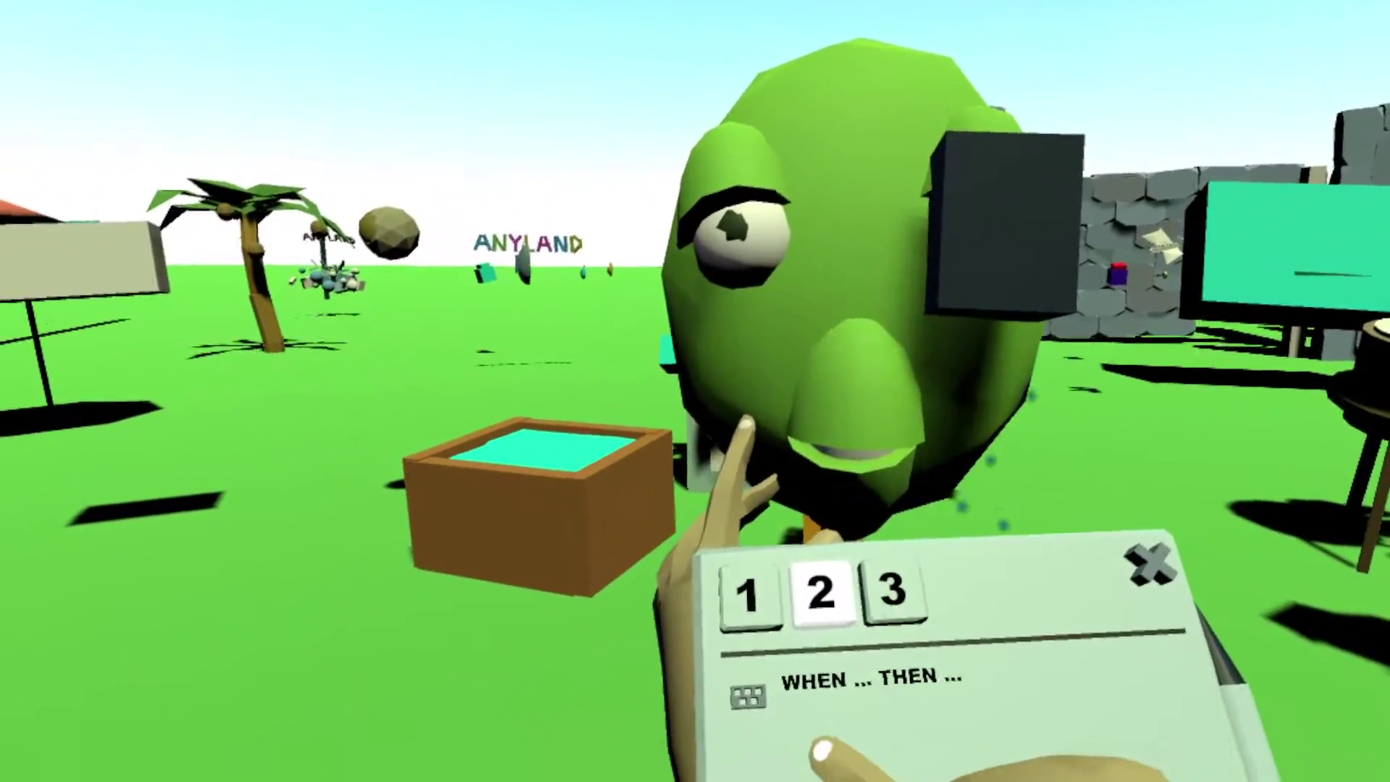
Step: Script the box's state 2 with "when starts then become 3 in 4s"
{"action": "left_click", "coordinate": [796, 724]}
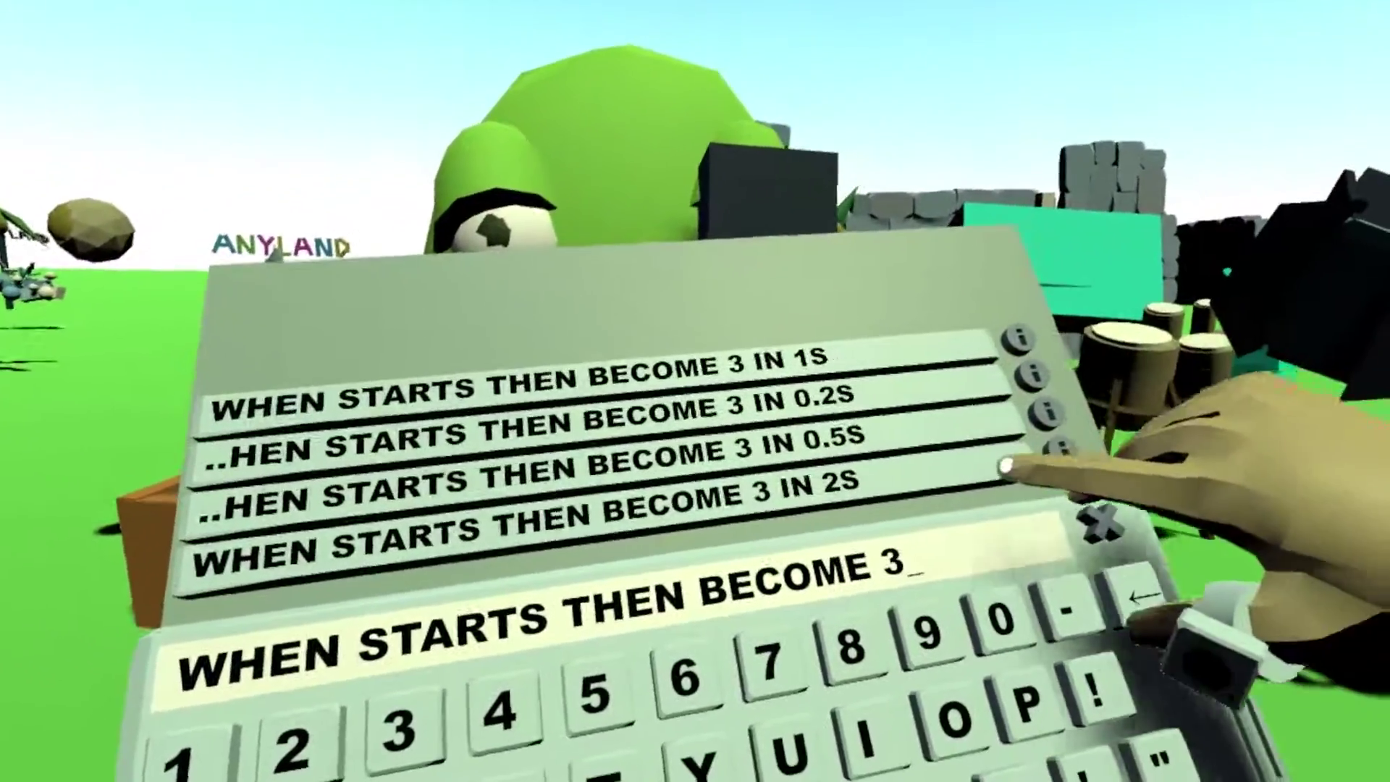
{"action": "left_click", "coordinate": [978, 539]}
{"action": "left_click", "coordinate": [1256, 655]}
{"action": "left_click", "coordinate": [1198, 496]}
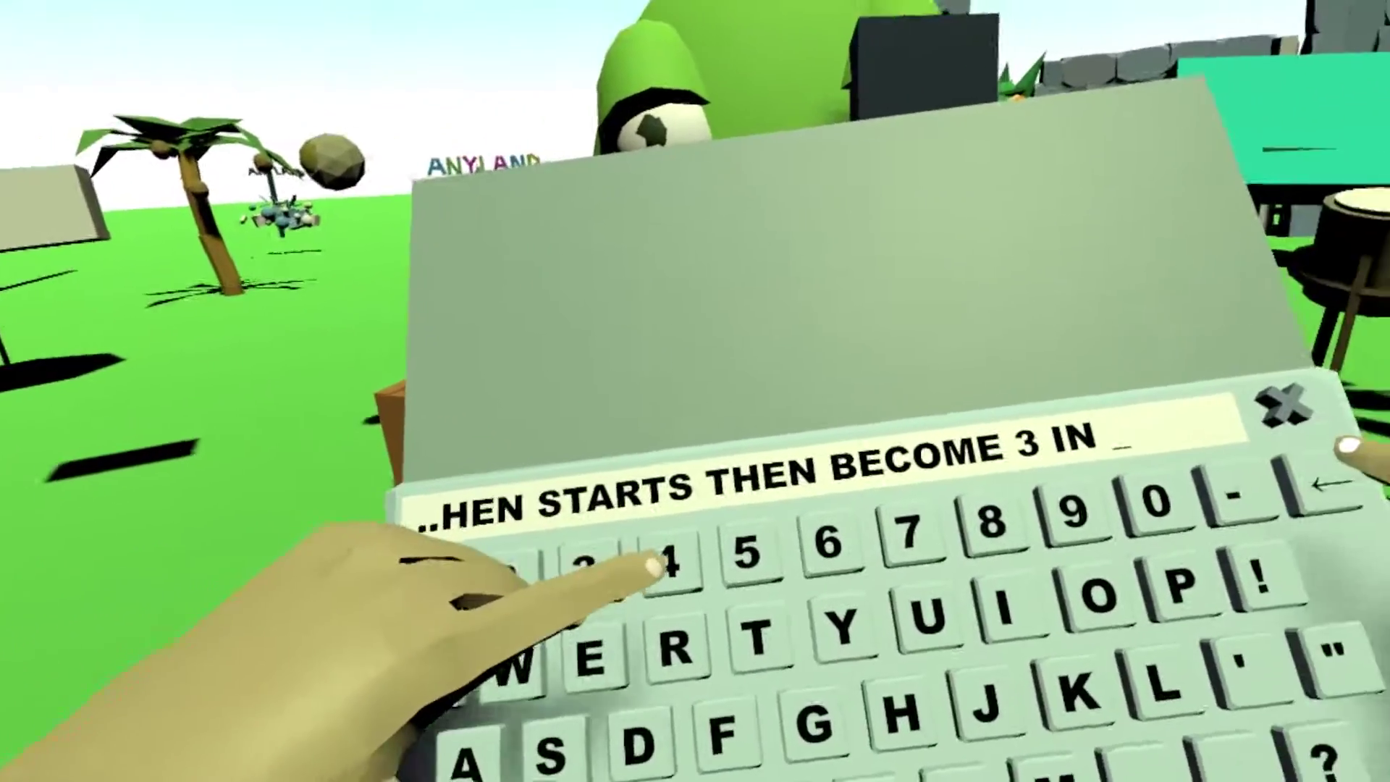
{"action": "left_click", "coordinate": [579, 582]}
{"action": "left_click", "coordinate": [470, 775]}
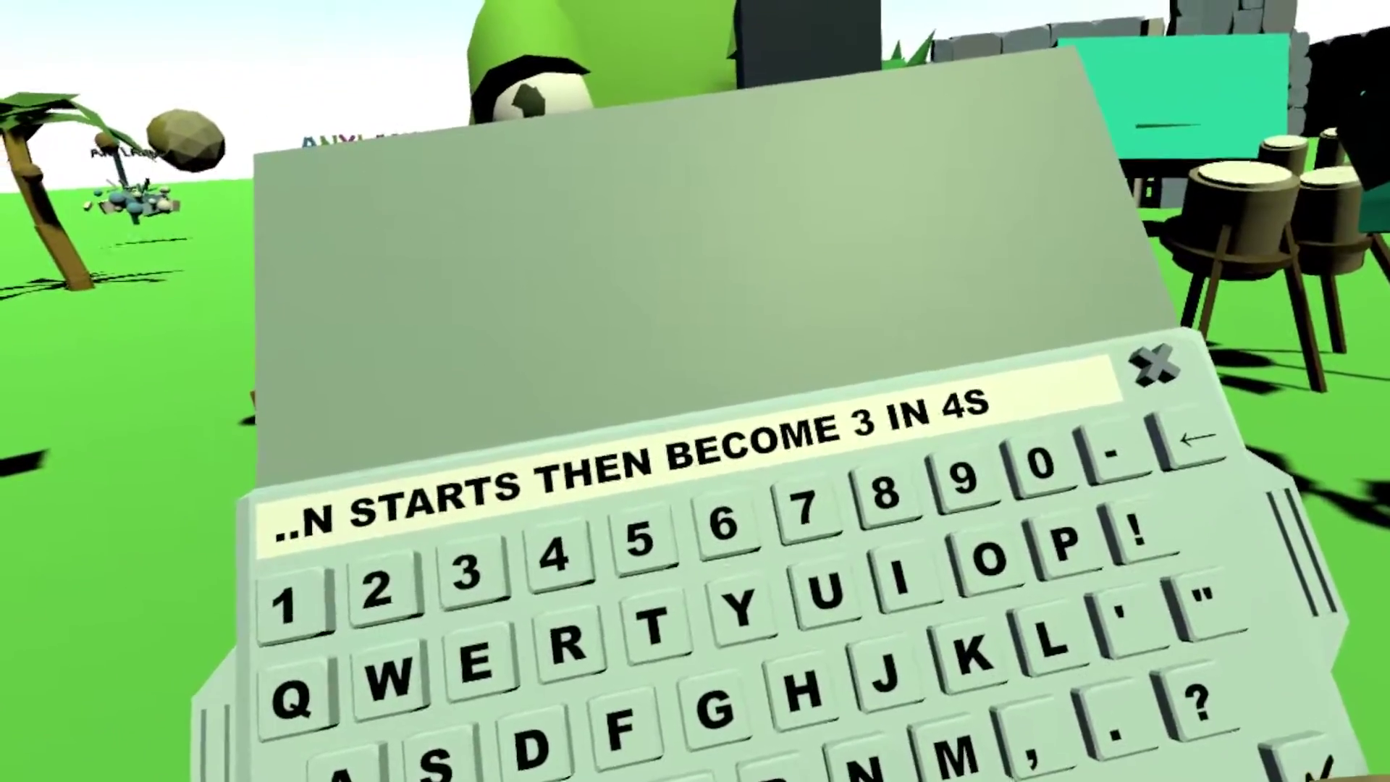
{"action": "left_click", "coordinate": [1285, 713]}
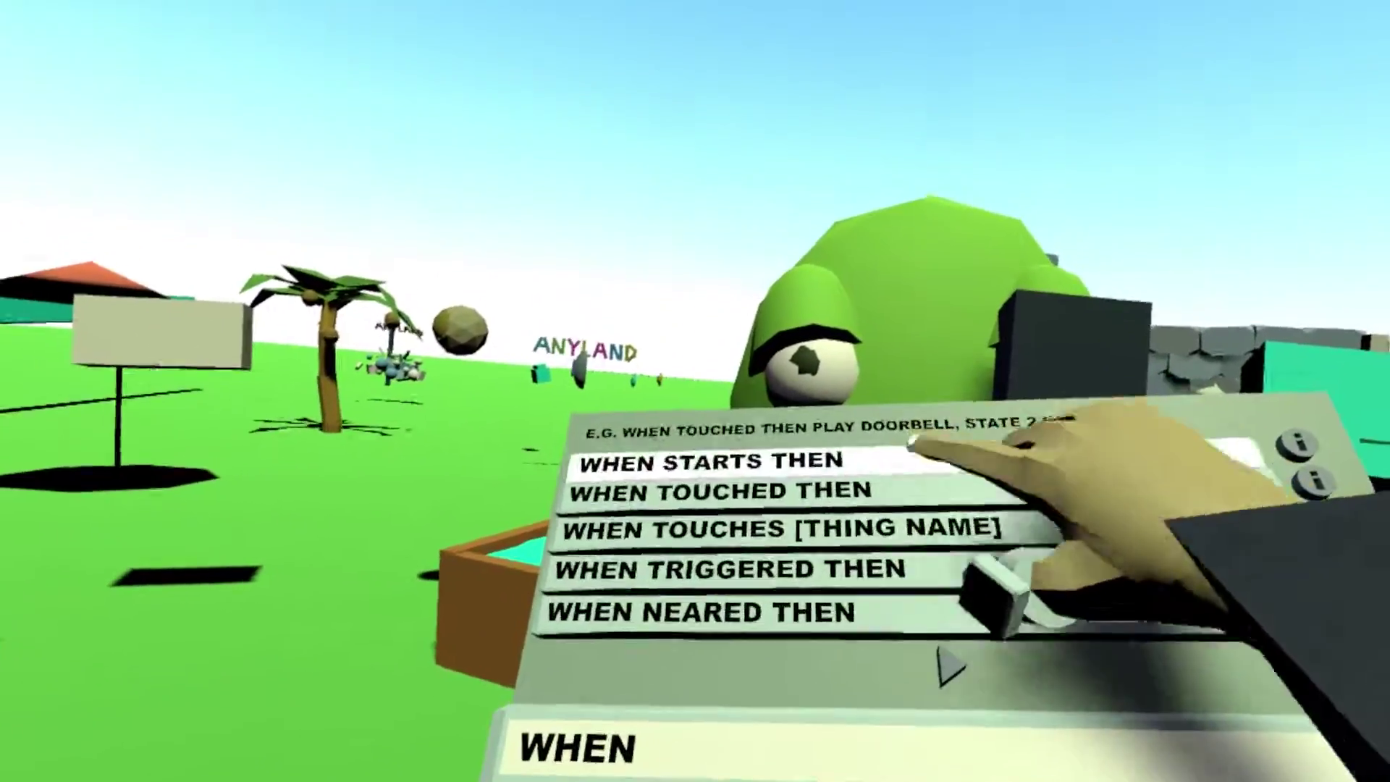
Step: Script the box's state 3 with "when starts then become 1 in 0.2s"
{"action": "left_click", "coordinate": [927, 342]}
{"action": "left_click", "coordinate": [927, 342]}
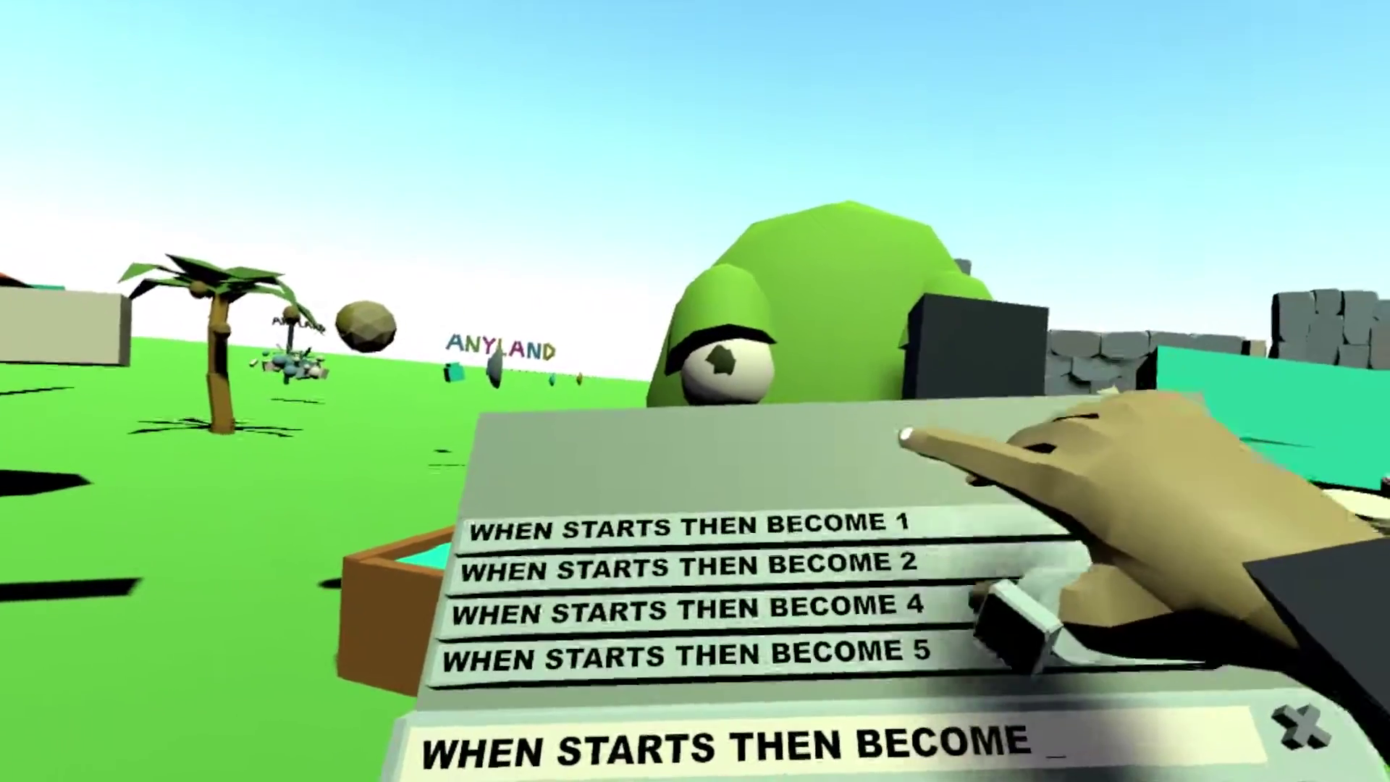
{"action": "left_click", "coordinate": [926, 342]}
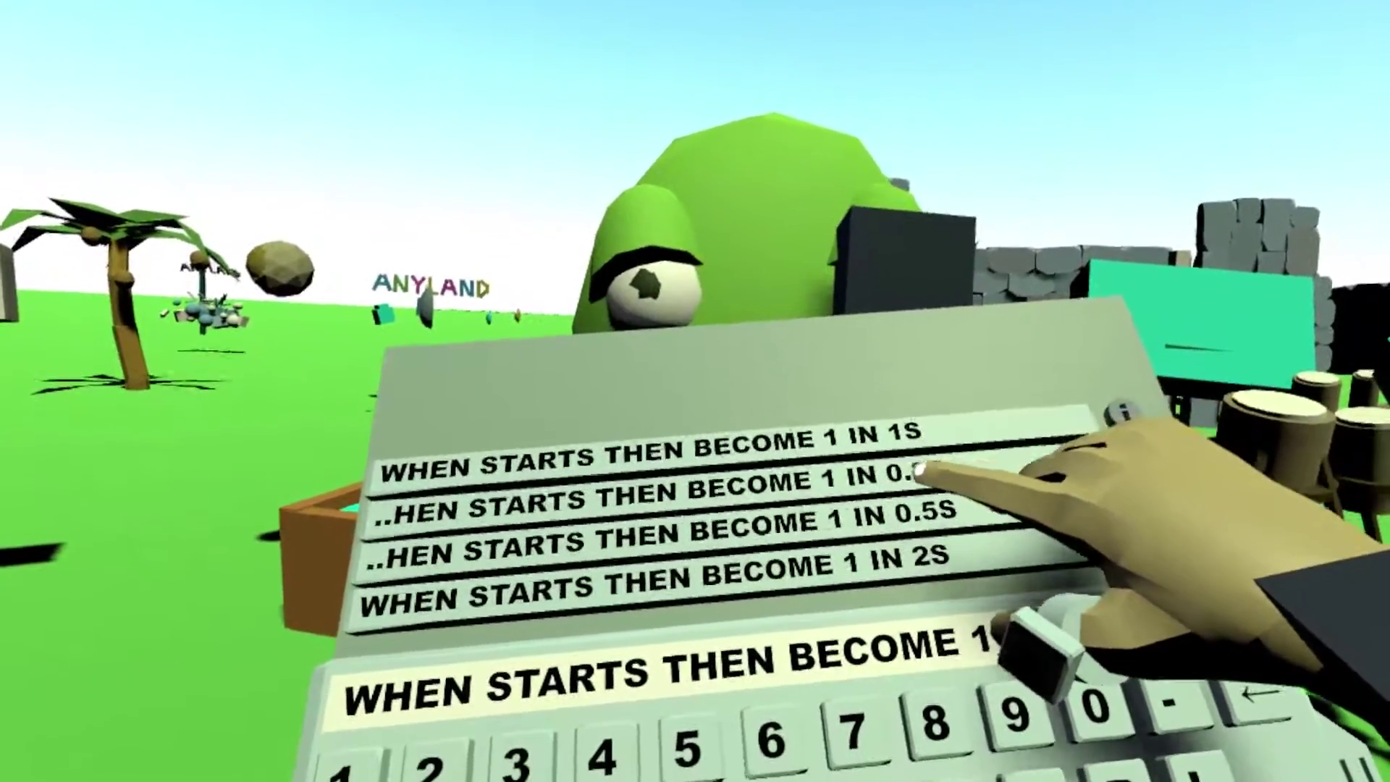
{"action": "left_click", "coordinate": [941, 543]}
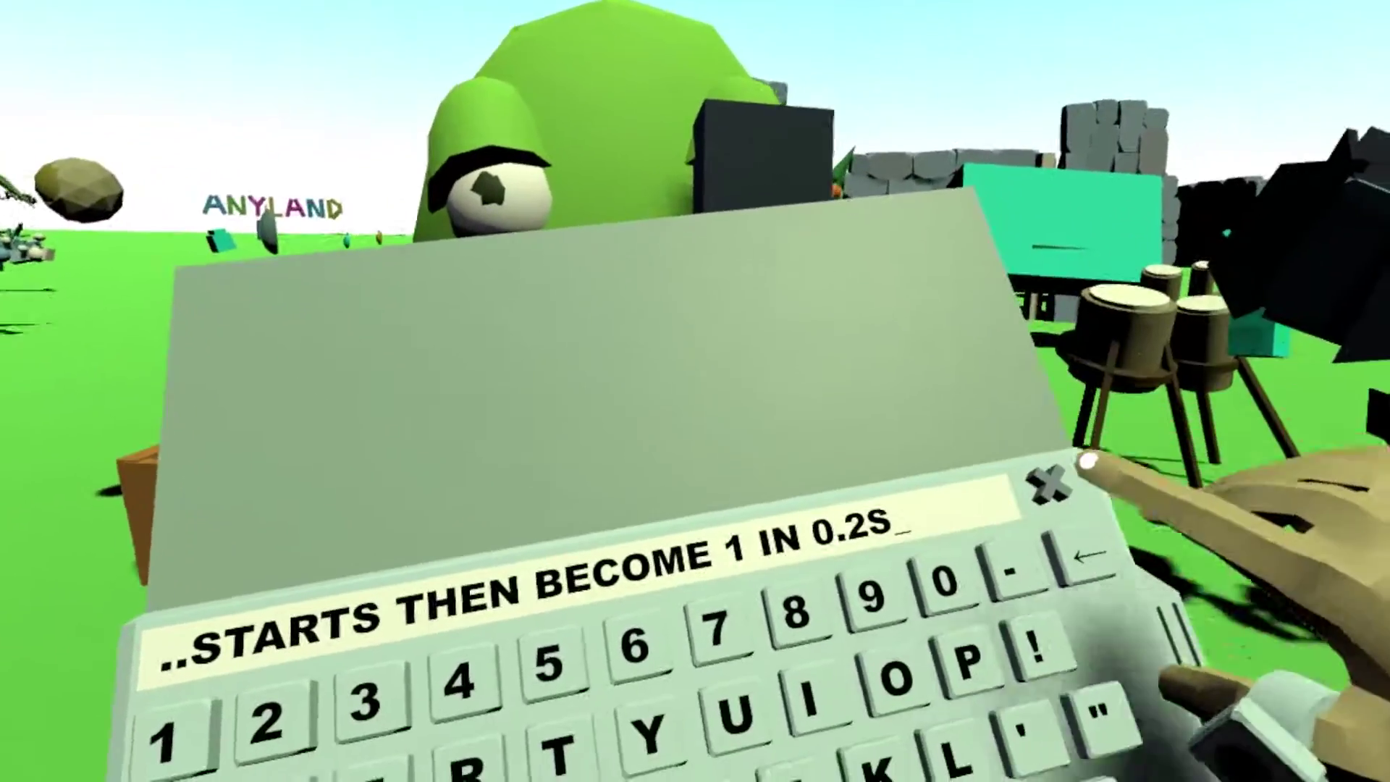
{"action": "left_click", "coordinate": [1063, 611]}
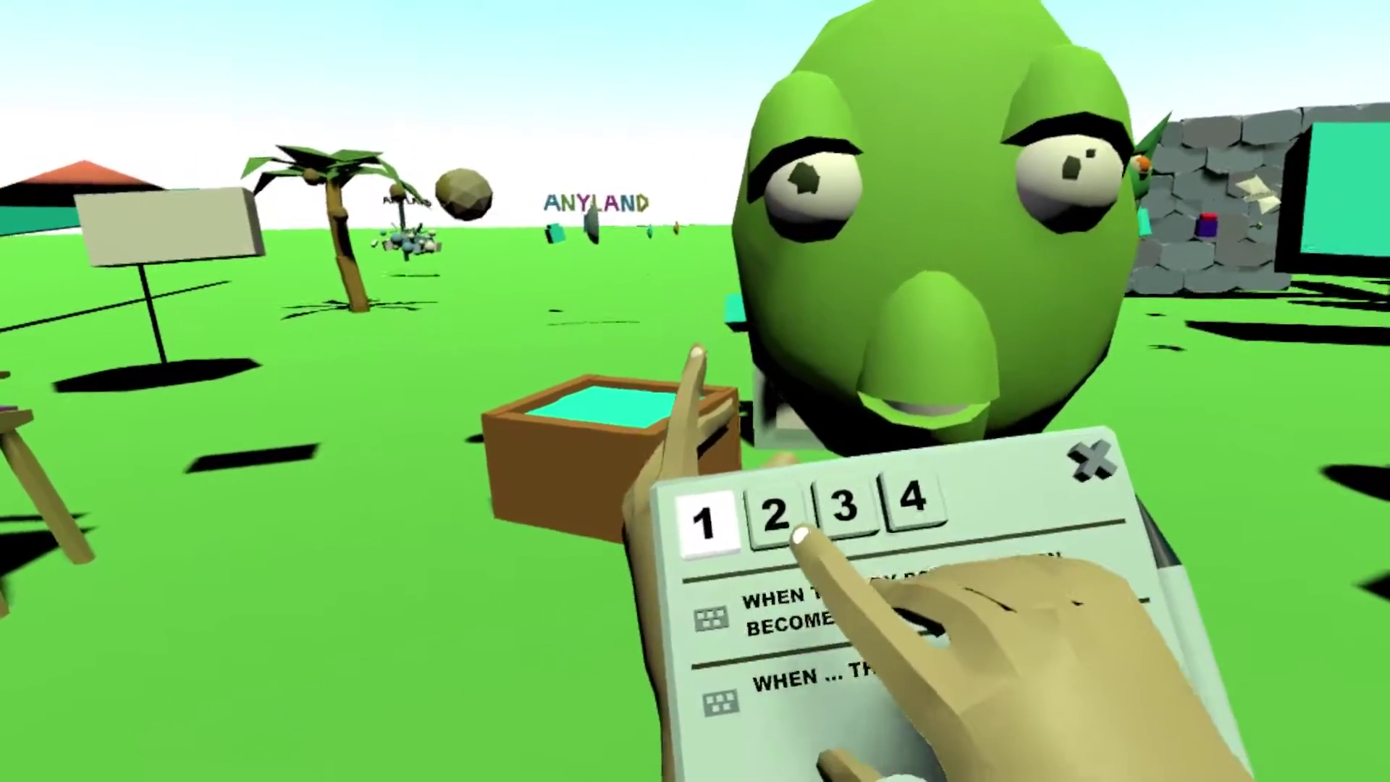
Step: Check the box's position and script in states 1 and 3, and leave its settings
{"action": "left_click", "coordinate": [699, 536]}
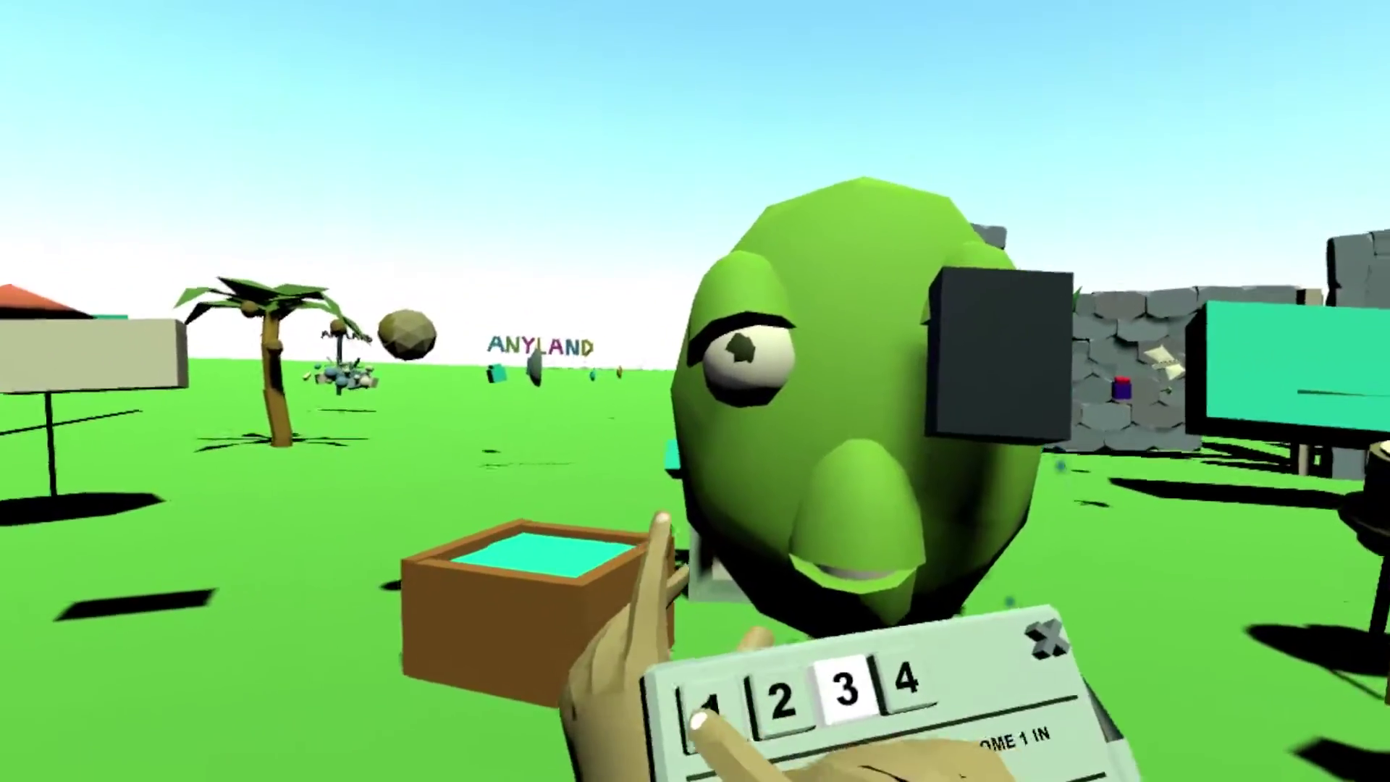
{"action": "left_click", "coordinate": [588, 754]}
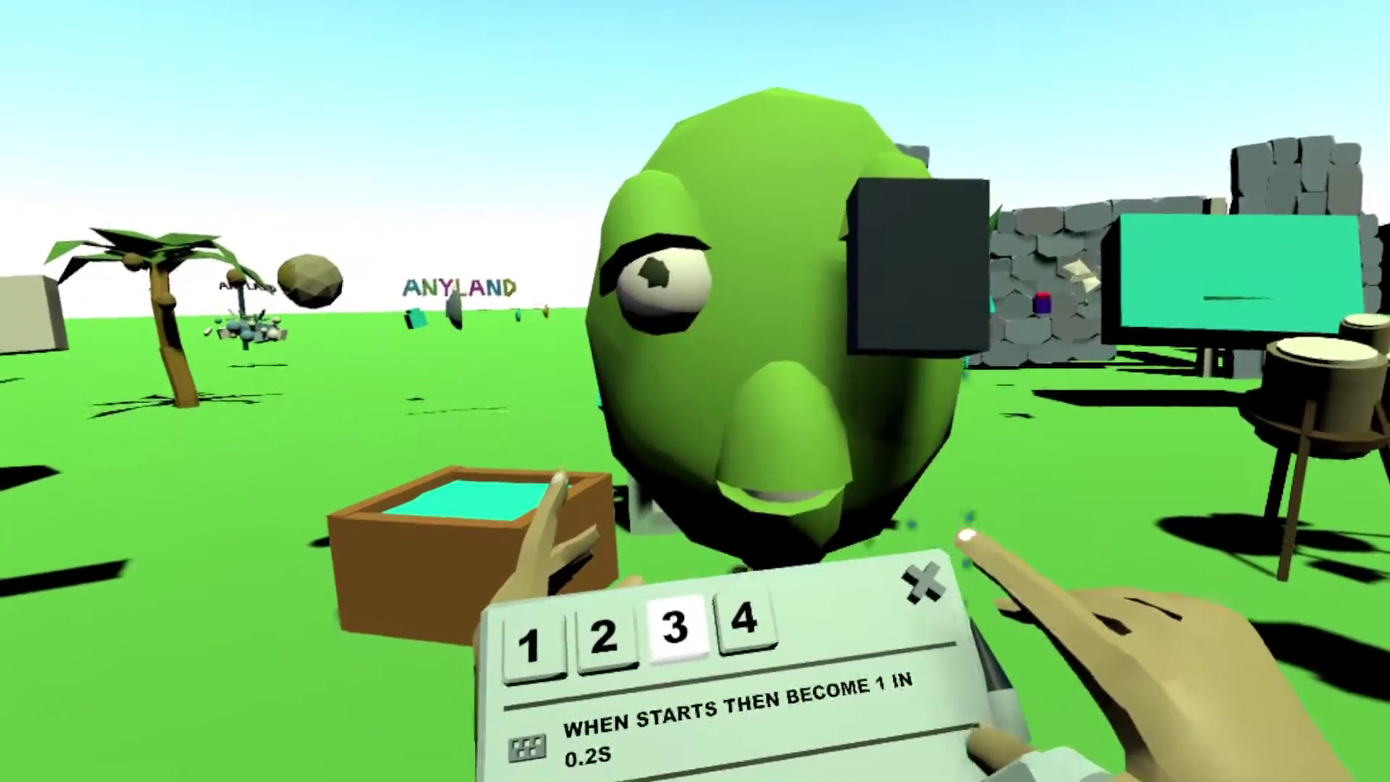
{"action": "left_click", "coordinate": [862, 381]}
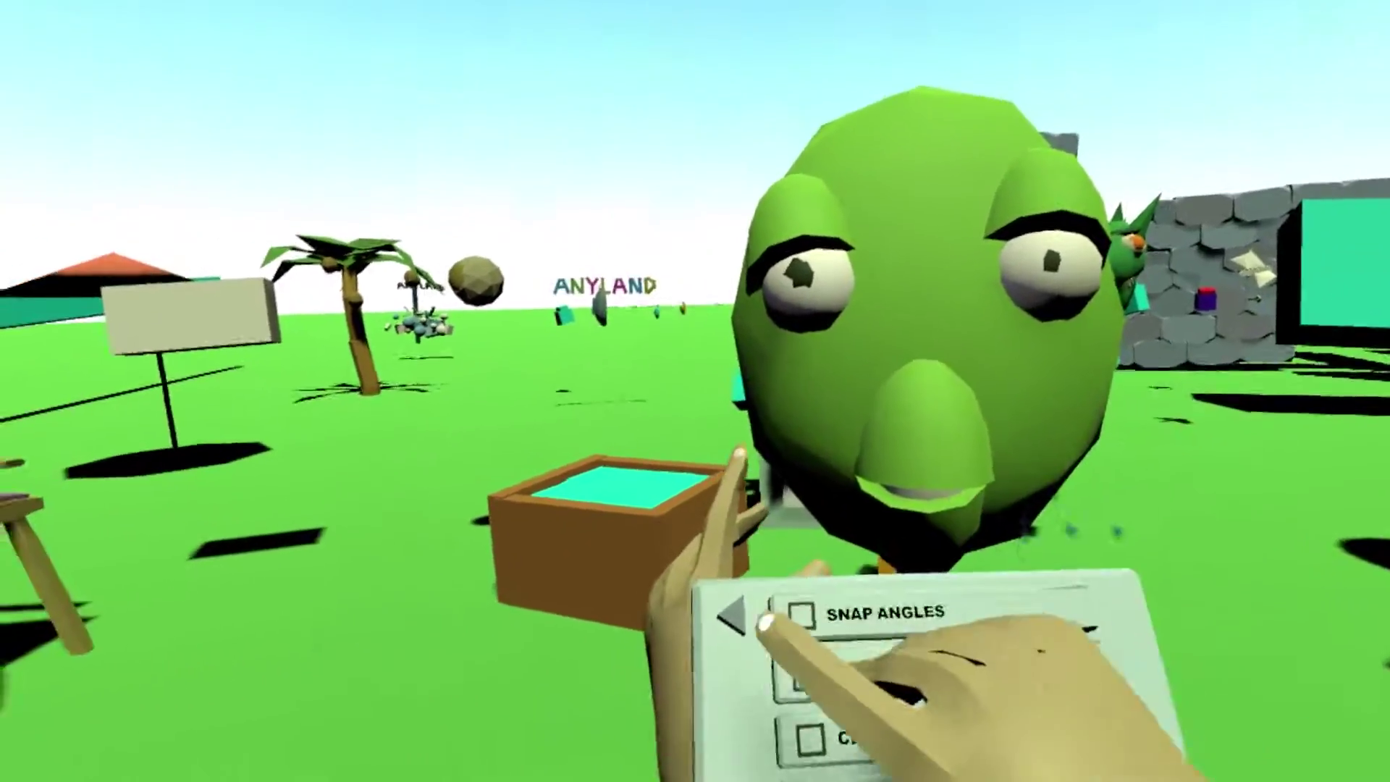
{"action": "left_click", "coordinate": [733, 615]}
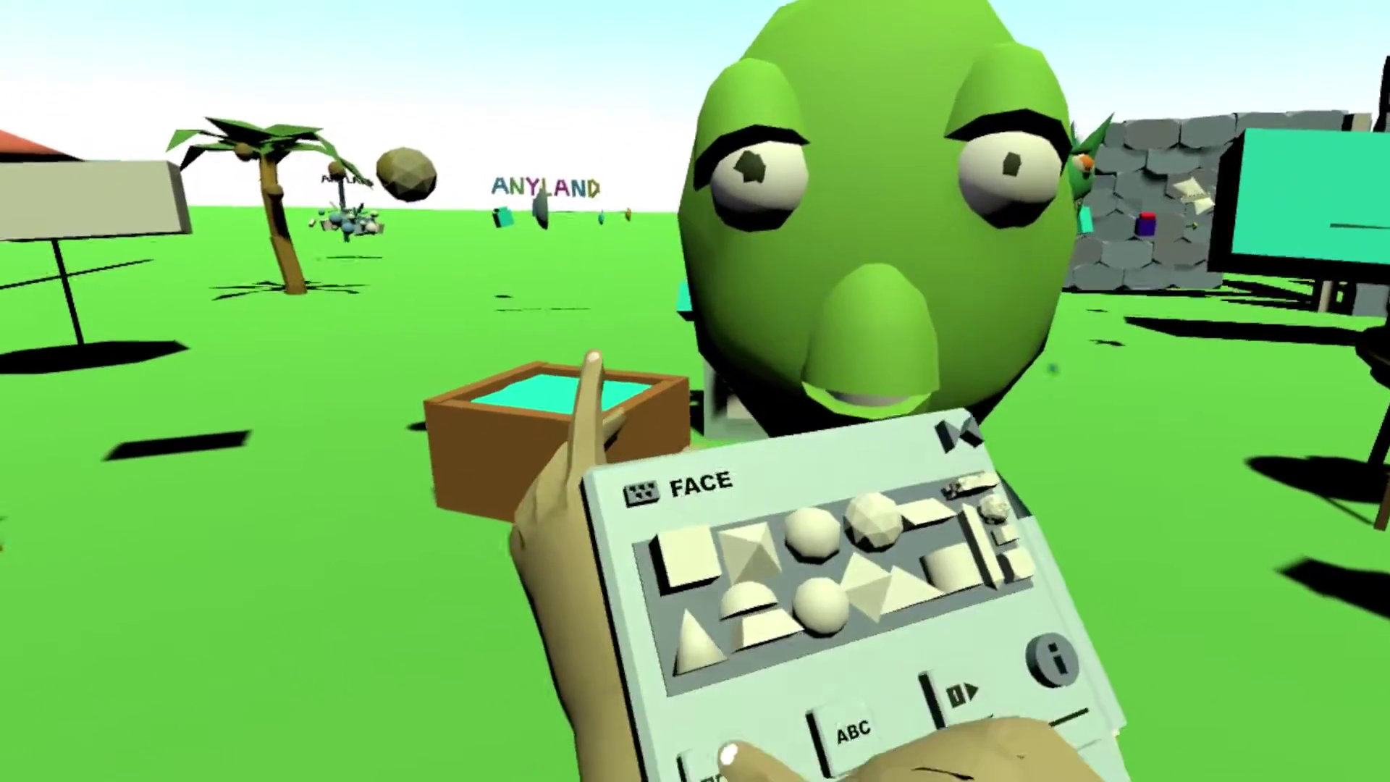
Step: Finish editing the green face and attach it to the avatar's head
{"action": "left_click", "coordinate": [564, 738]}
{"action": "left_click", "coordinate": [904, 673]}
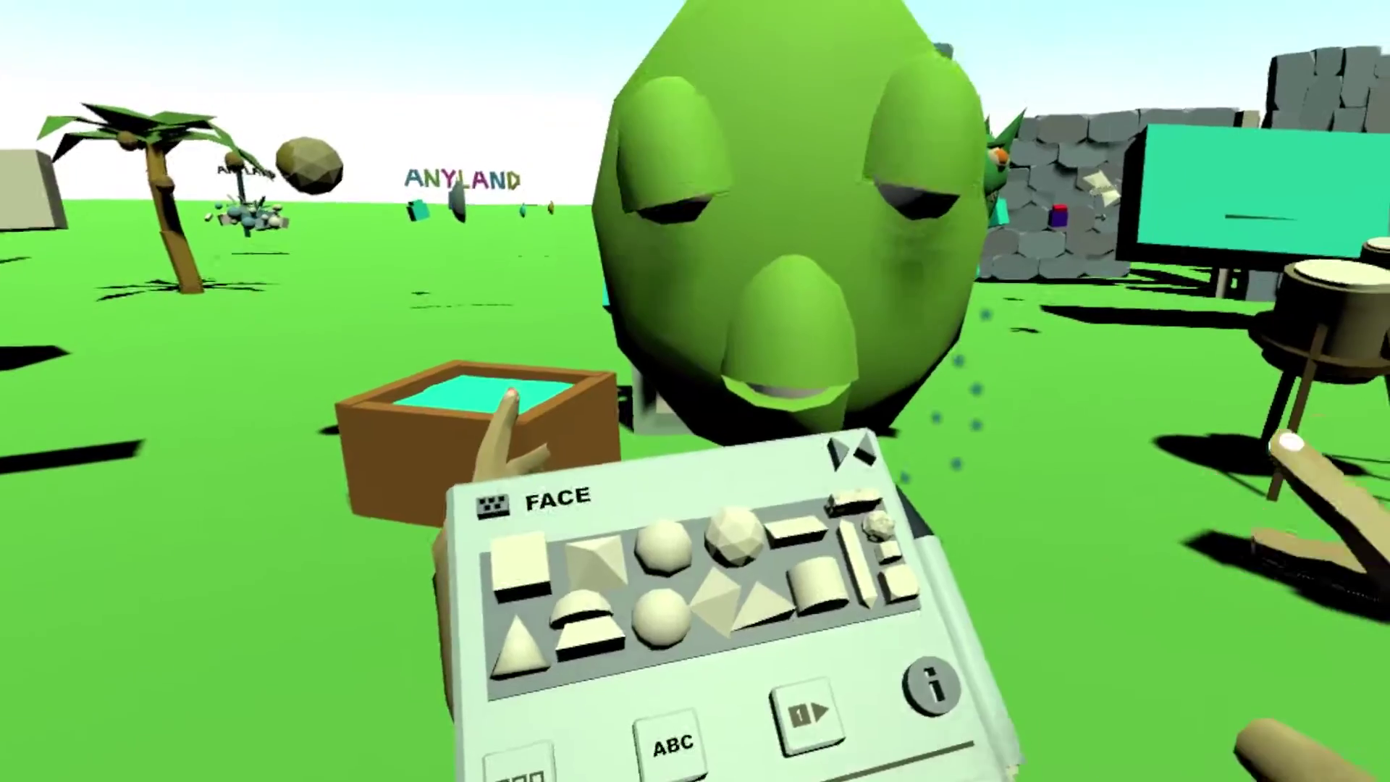
{"action": "left_click", "coordinate": [954, 750]}
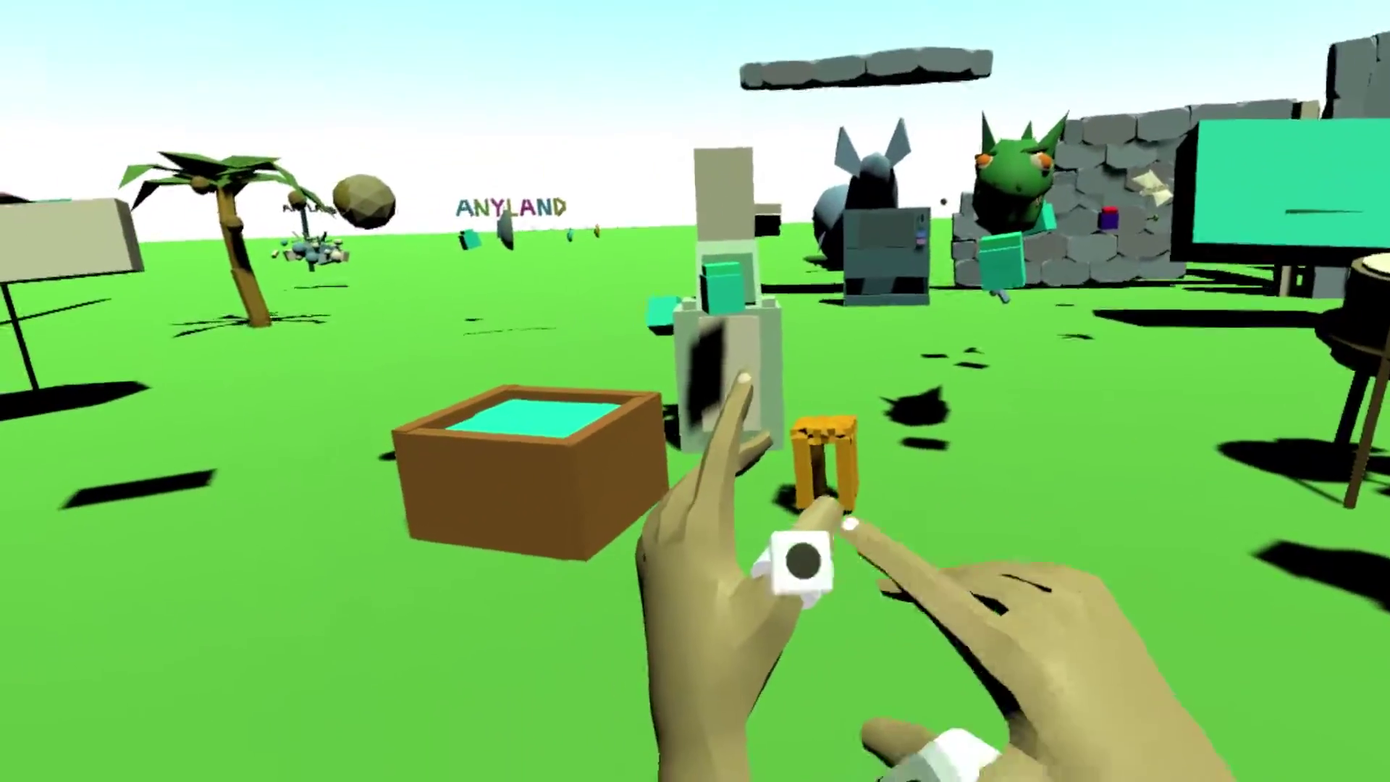
Step: Adjust the sunlight in the area's settings to darken the scene, and view the avatar's face in the mirror
{"action": "left_click", "coordinate": [802, 561]}
{"action": "left_click", "coordinate": [745, 615]}
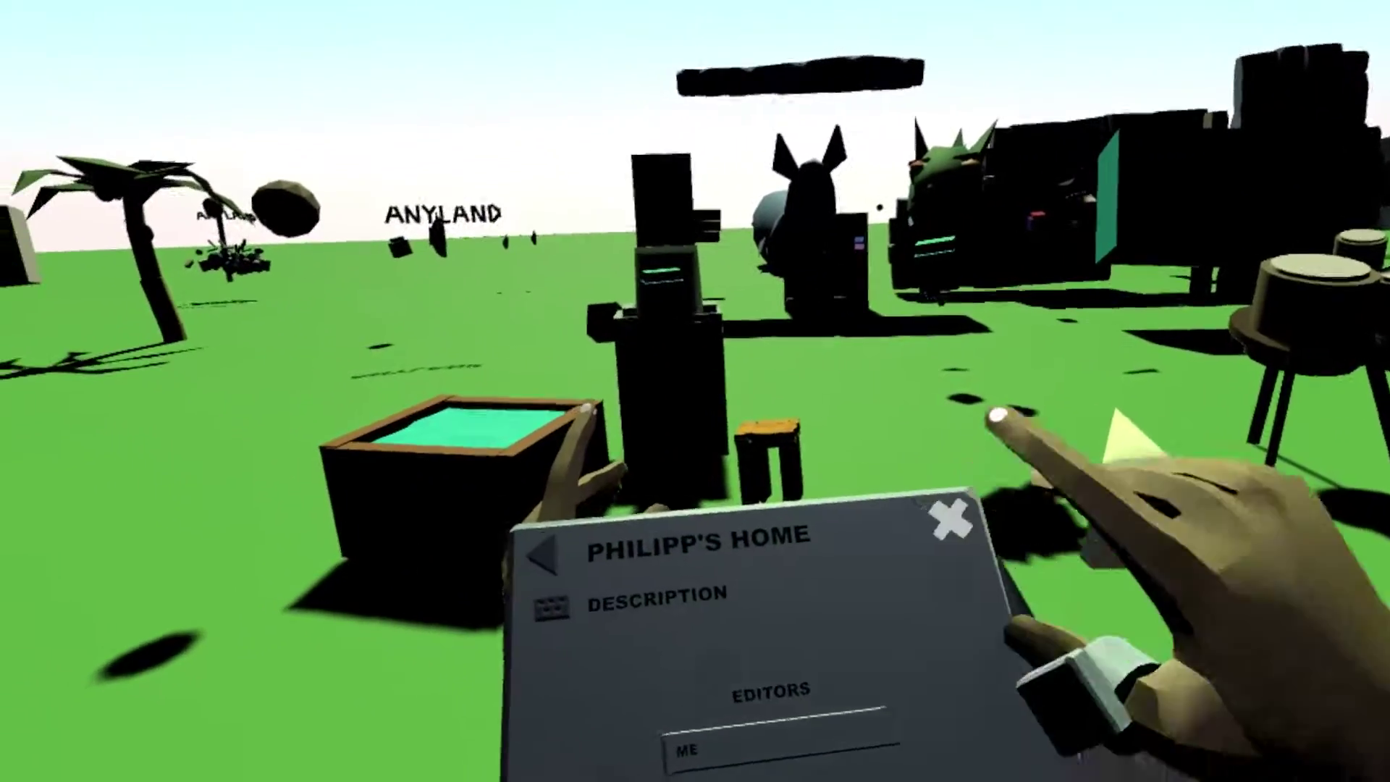
{"action": "left_click", "coordinate": [944, 515]}
{"action": "left_click", "coordinate": [828, 506]}
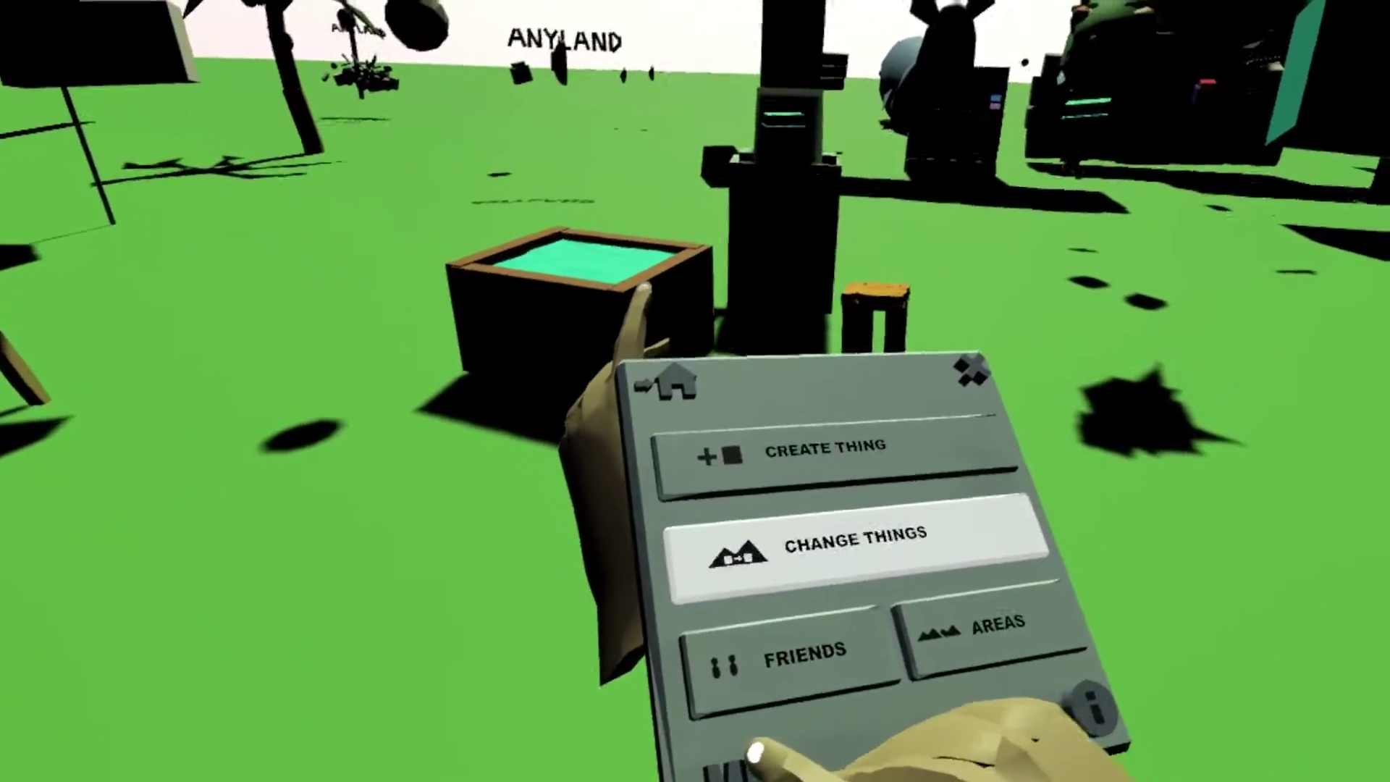
{"action": "left_click", "coordinate": [742, 755]}
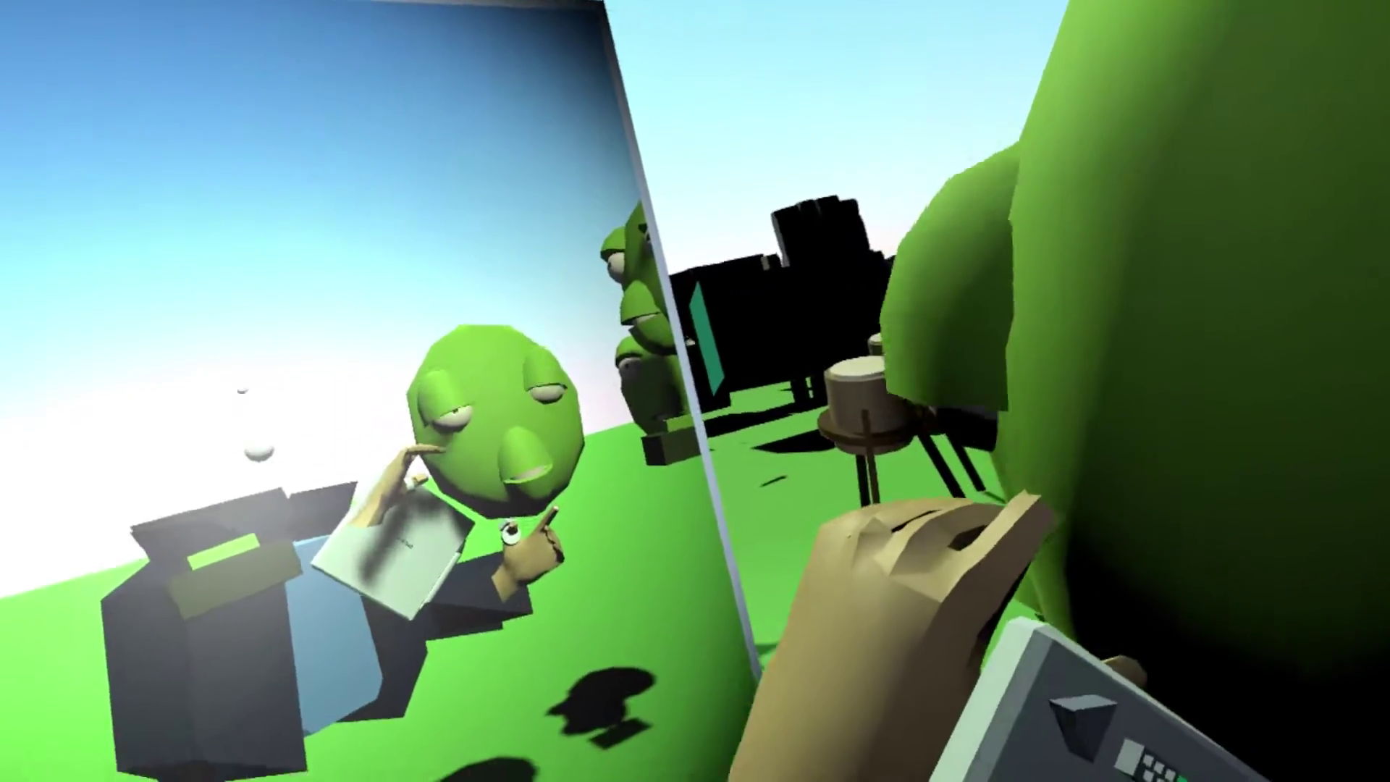